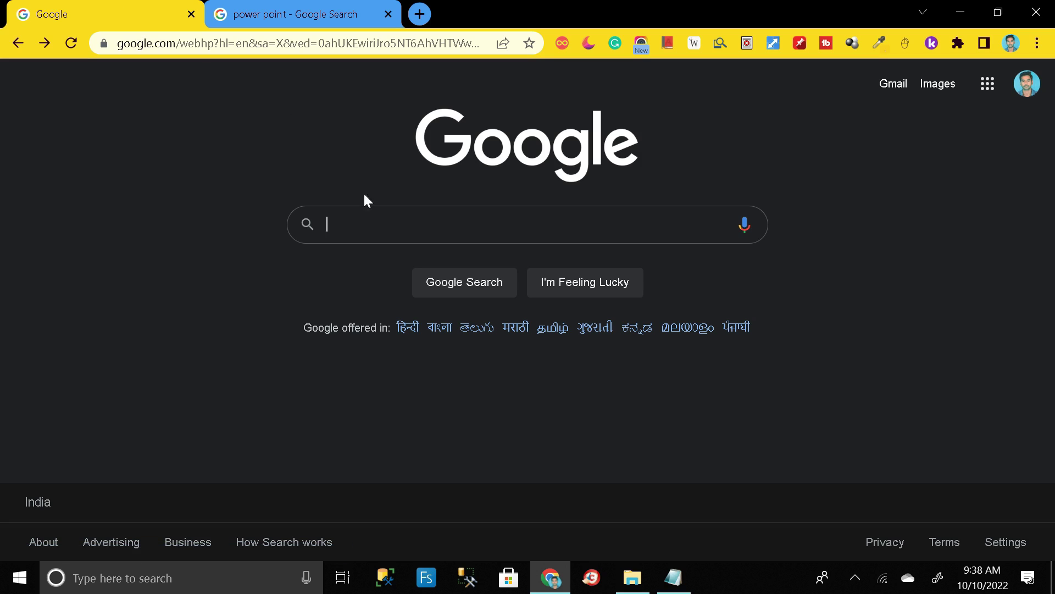
Search Google for 'office deployment tool' using the autocomplete suggestion.
text(offi)
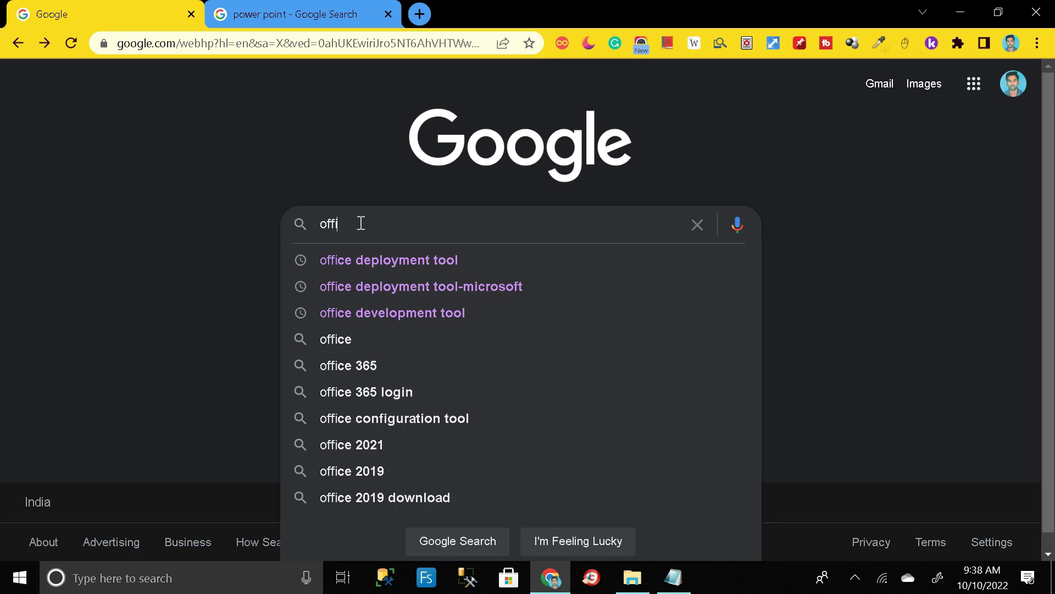
key(Down)
key(Return)
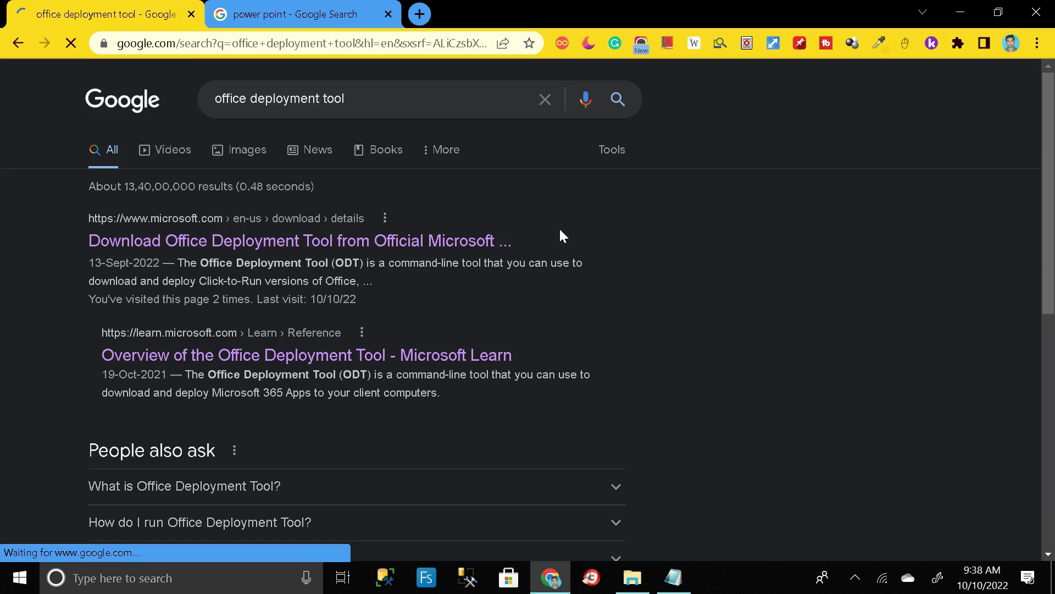
Open Microsoft's official Office Deployment Tool page from the search results.
scroll(604, 218, down, 3)
scroll(611, 222, up, 3)
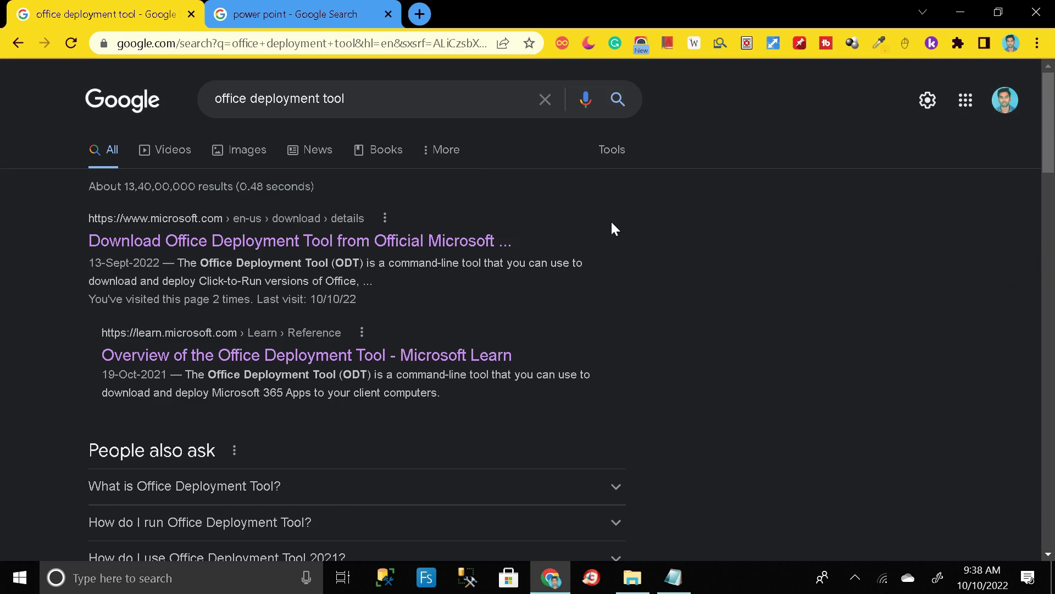
scroll(611, 228, down, 3)
scroll(612, 229, up, 3)
click(352, 247)
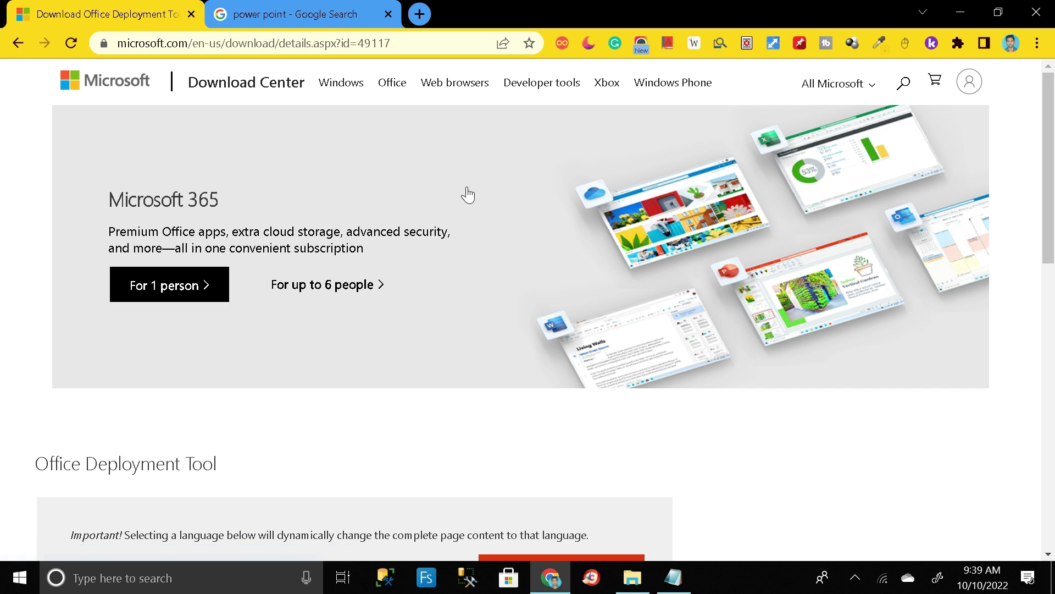
Start the English download of the Office Deployment Tool.
scroll(469, 199, down, 6)
scroll(469, 202, up, 6)
scroll(470, 202, down, 3)
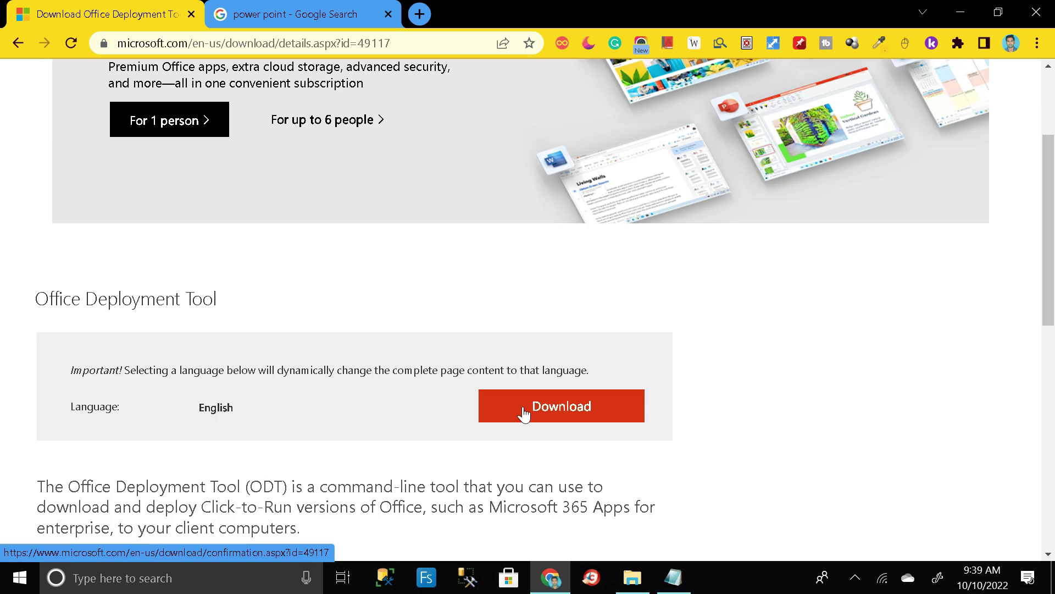
click(545, 419)
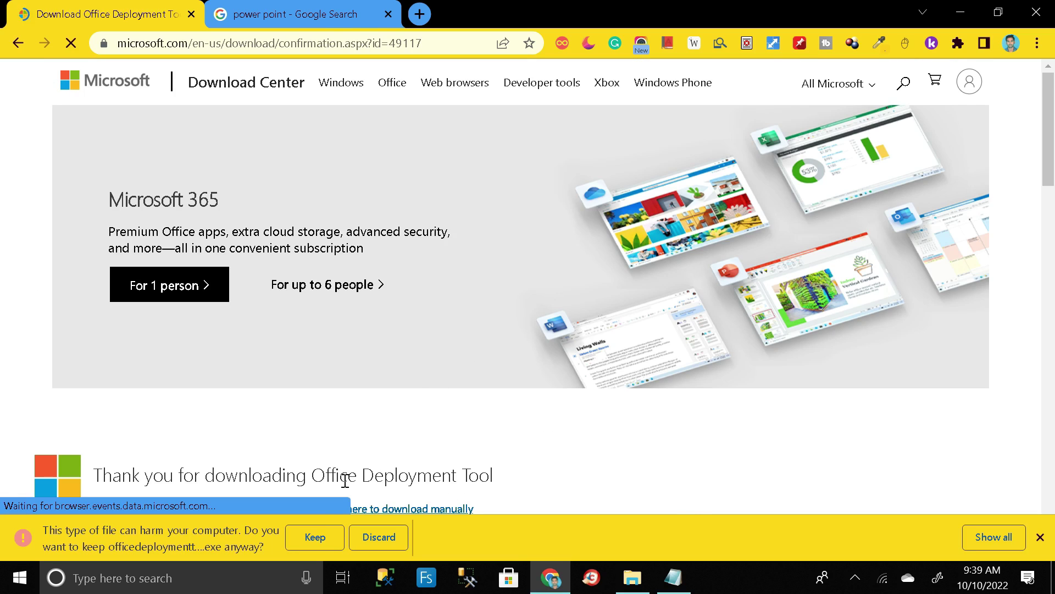
Keep the officedeploymenttool installer, copy it from Downloads, and minimize the windows.
click(314, 542)
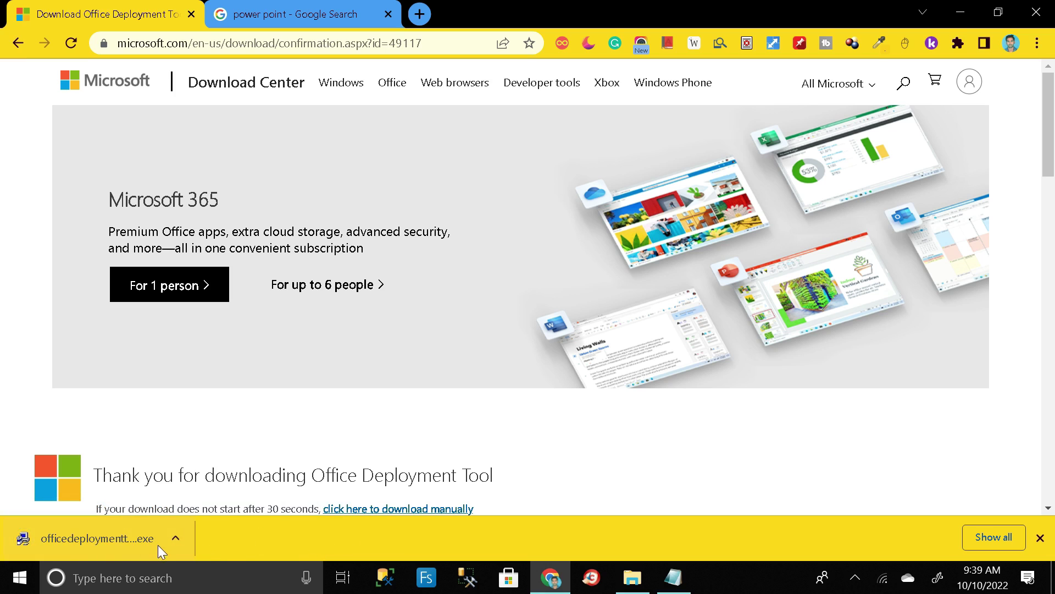
click(175, 538)
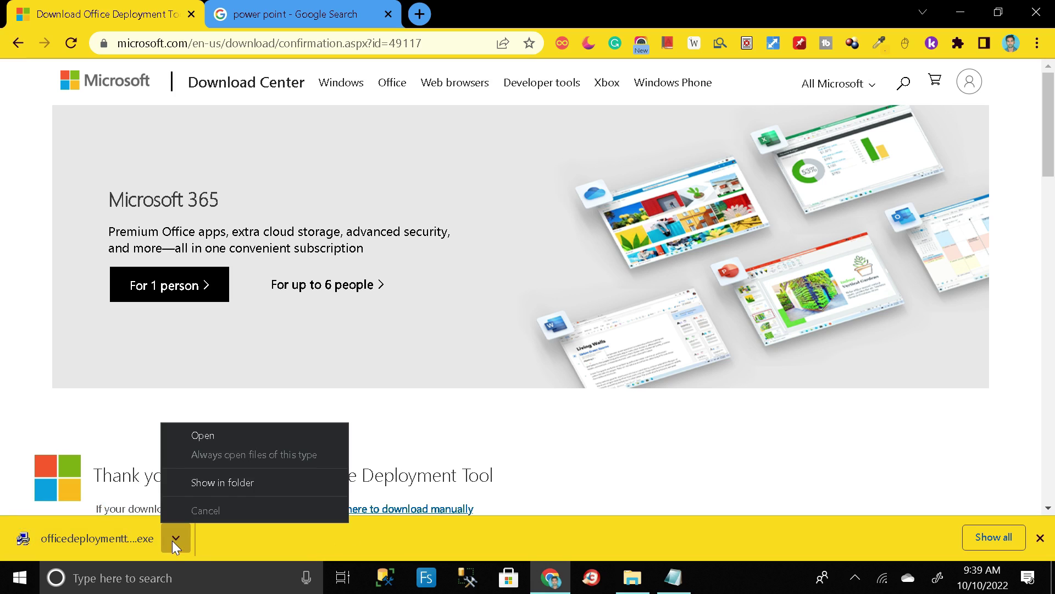
click(229, 483)
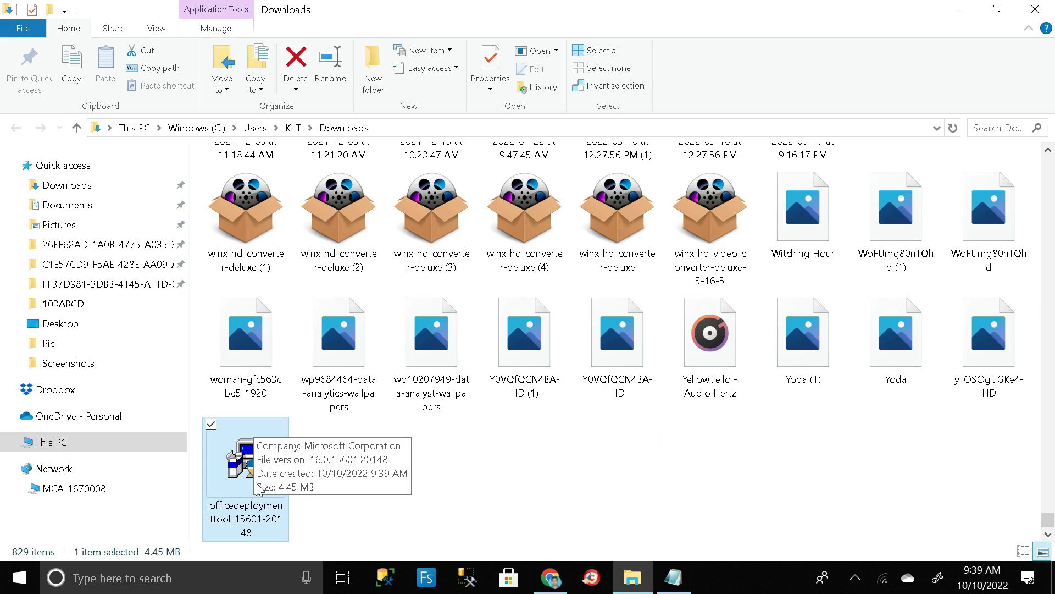
key(ctrl+c)
click(966, 7)
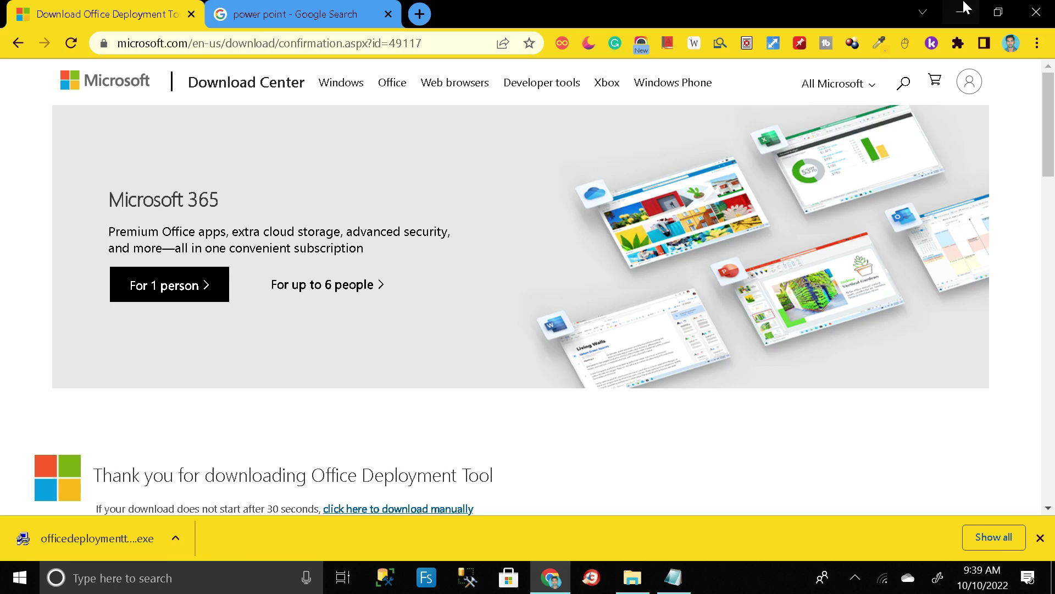
click(966, 7)
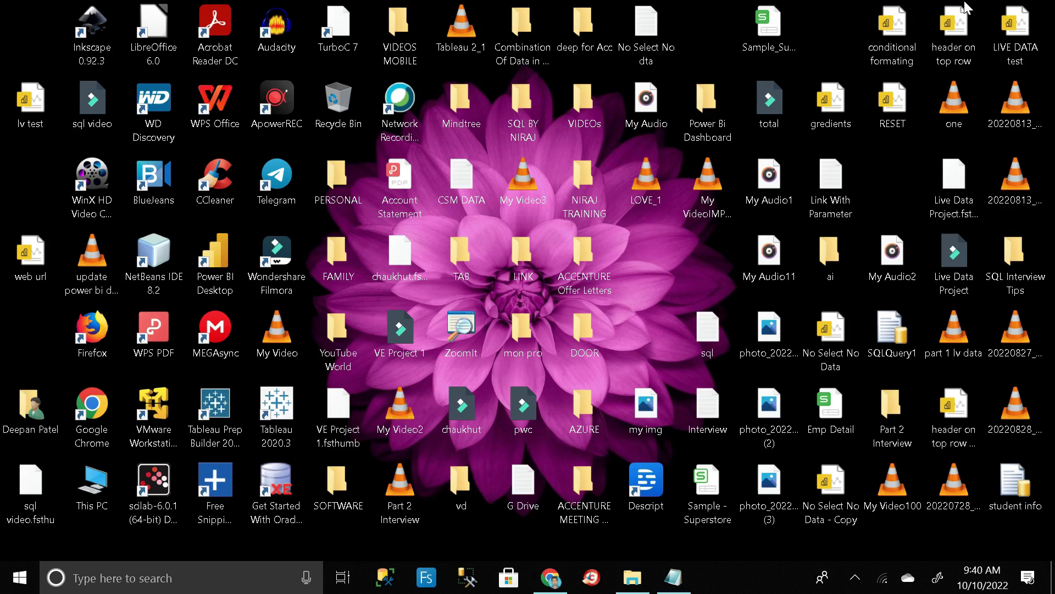
Create a desktop folder named 'Power Point' and open it.
right_click(833, 9)
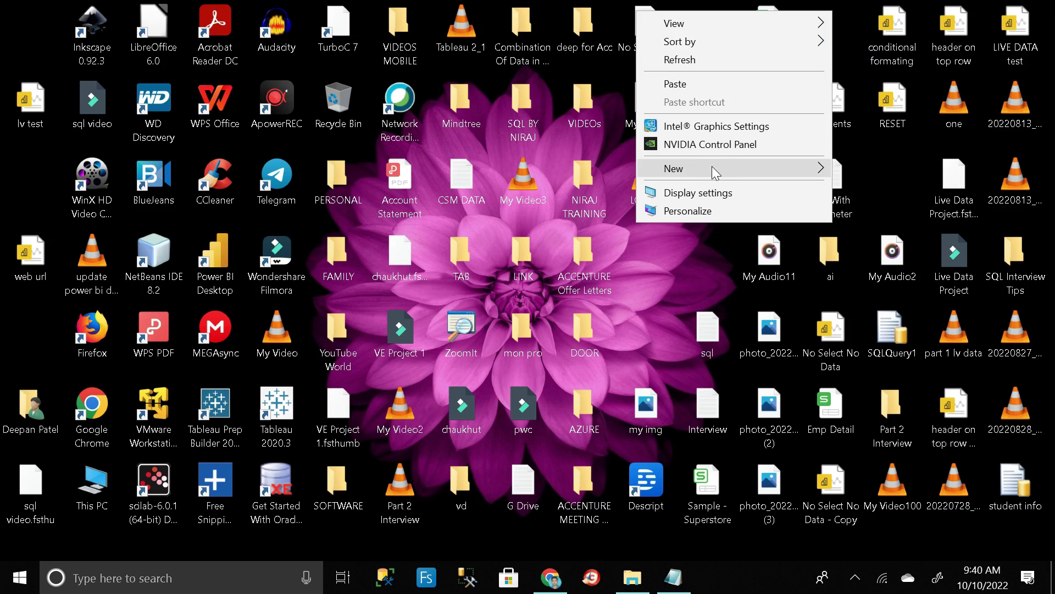
mouse_move(712, 166)
click(519, 169)
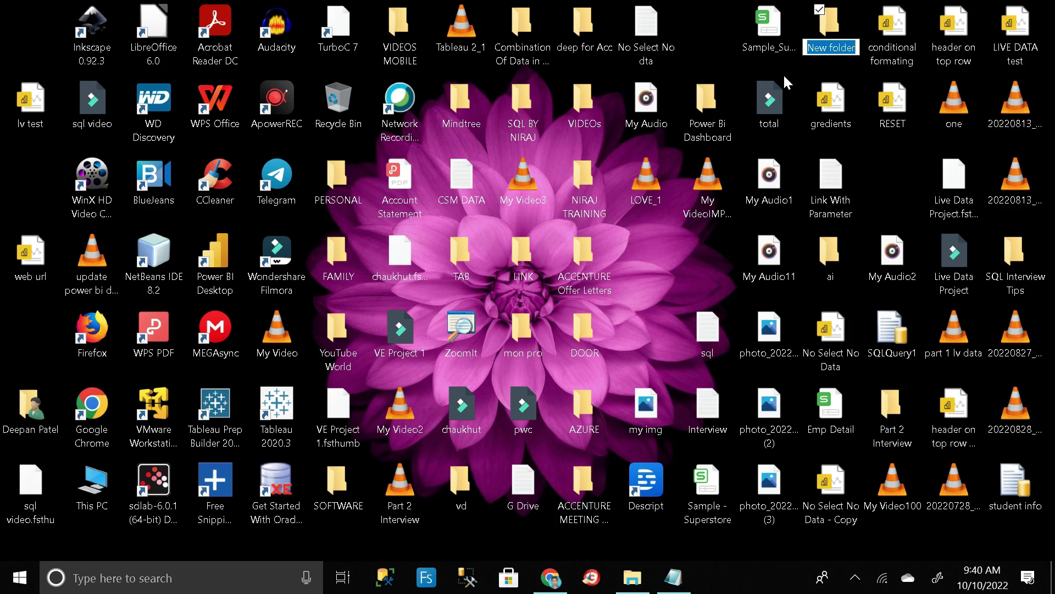
text(Po)
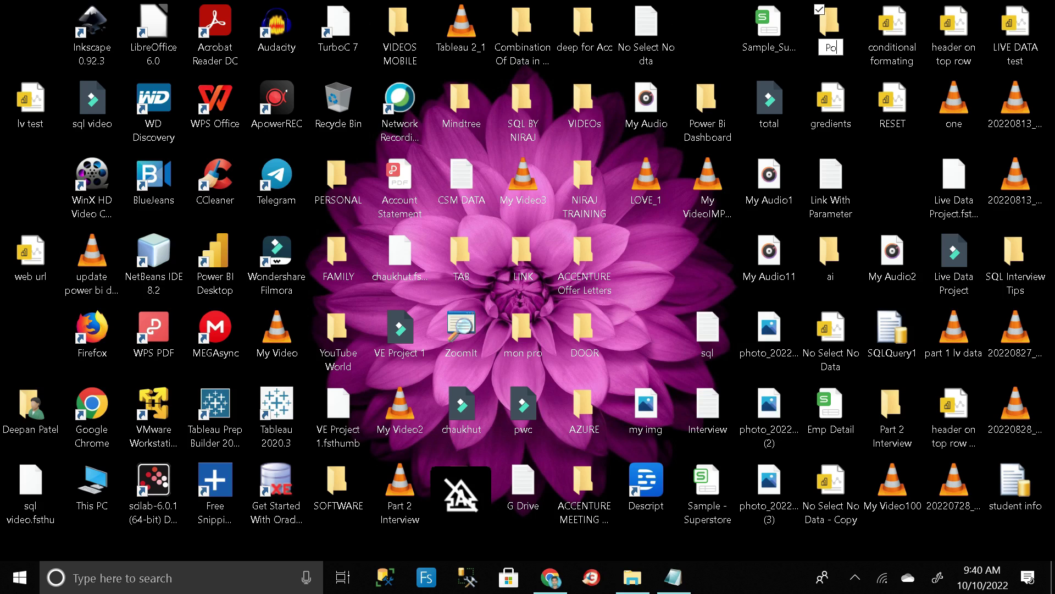
text(wer Point)
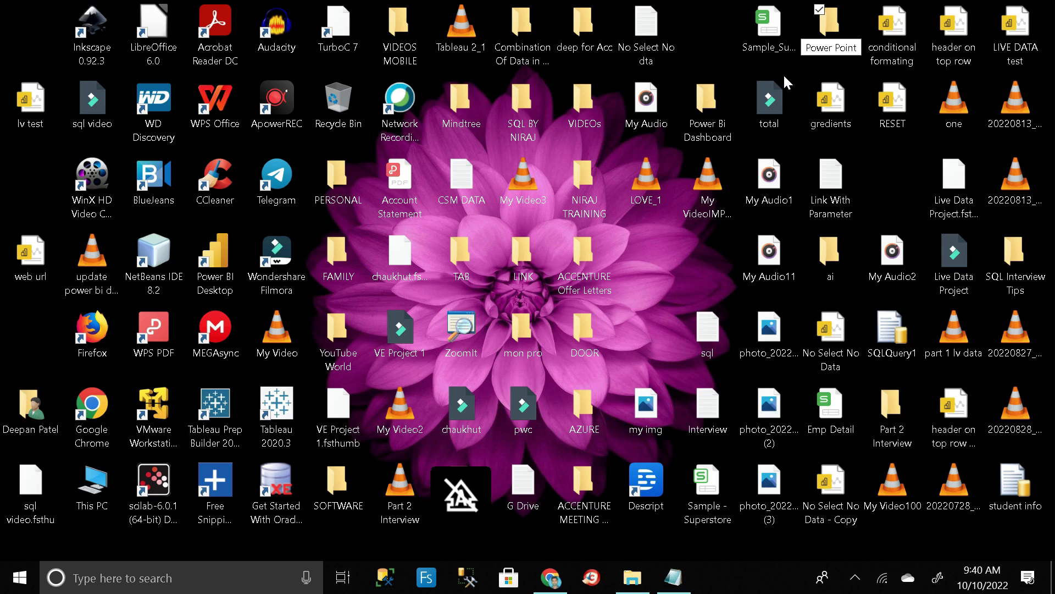
key(Return)
double_click(827, 25)
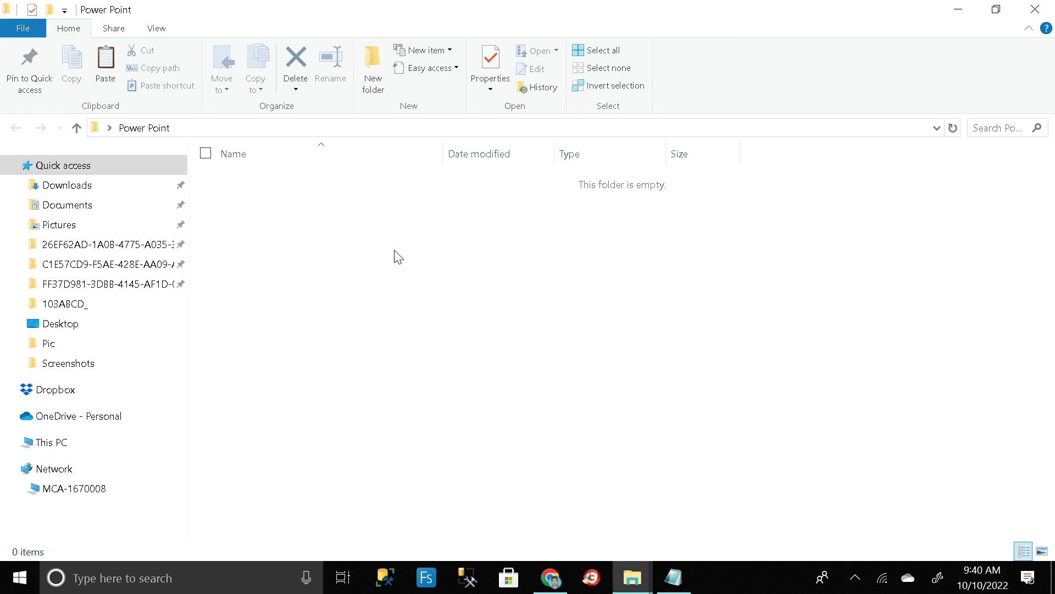
Paste the officedeploymenttool installer into the Power Point folder.
key(ctrl+v)
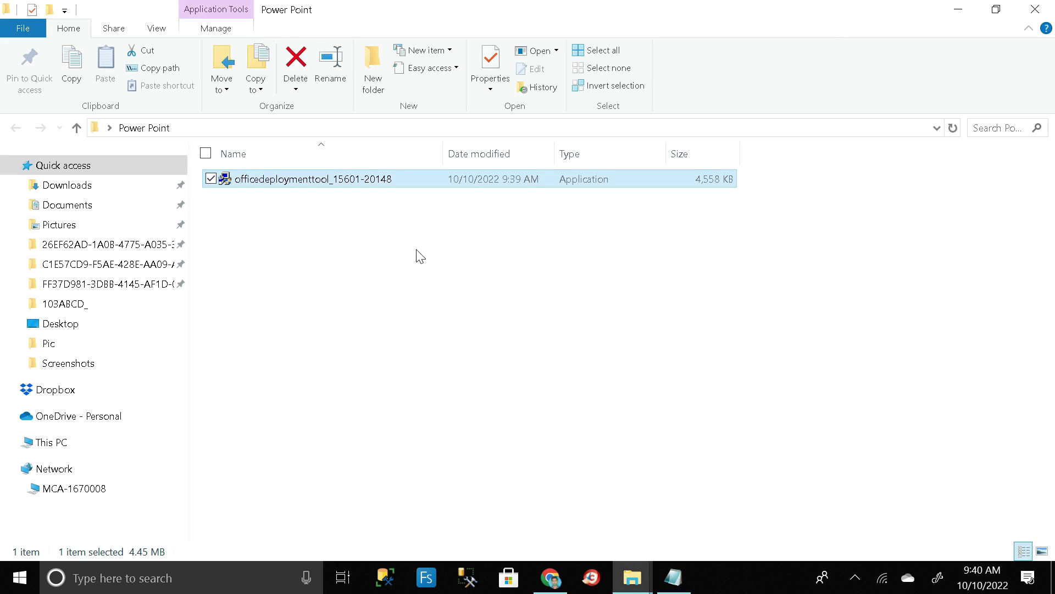
click(328, 204)
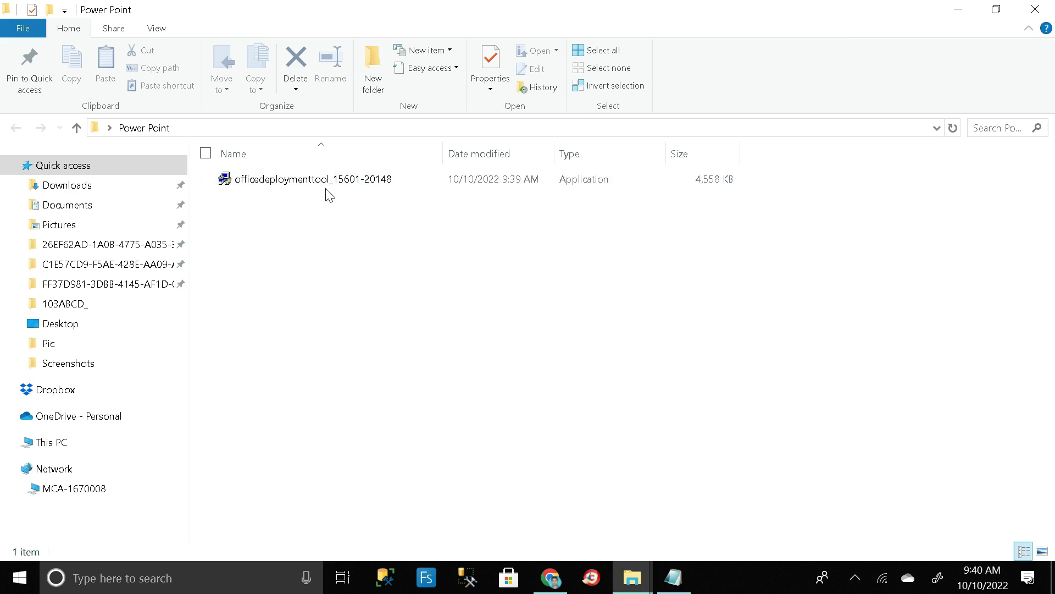
click(303, 183)
click(286, 234)
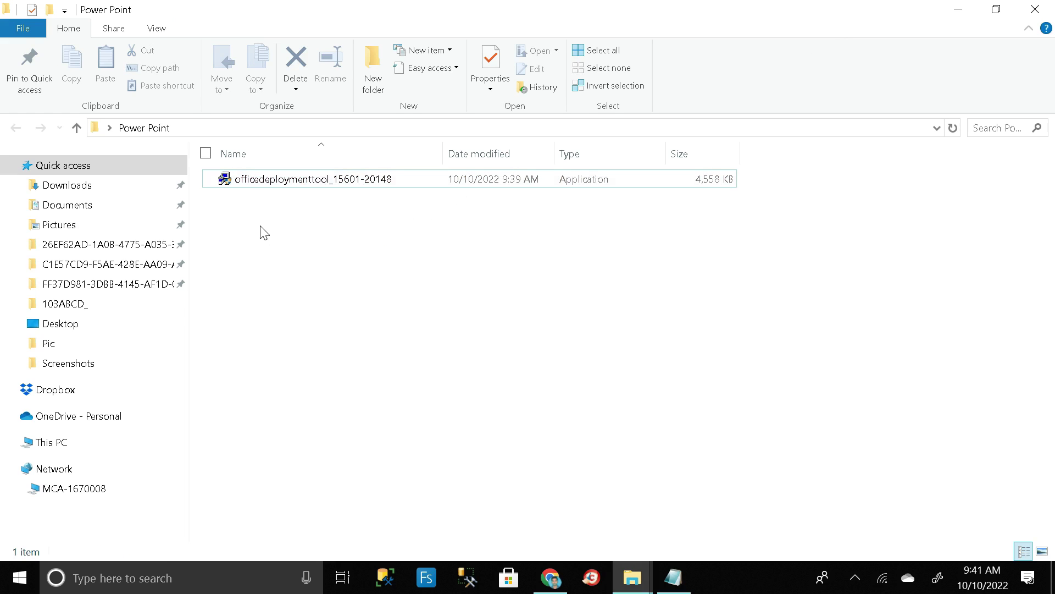
Create a subfolder named 'Milestone Creator' next to the installer.
right_click(313, 236)
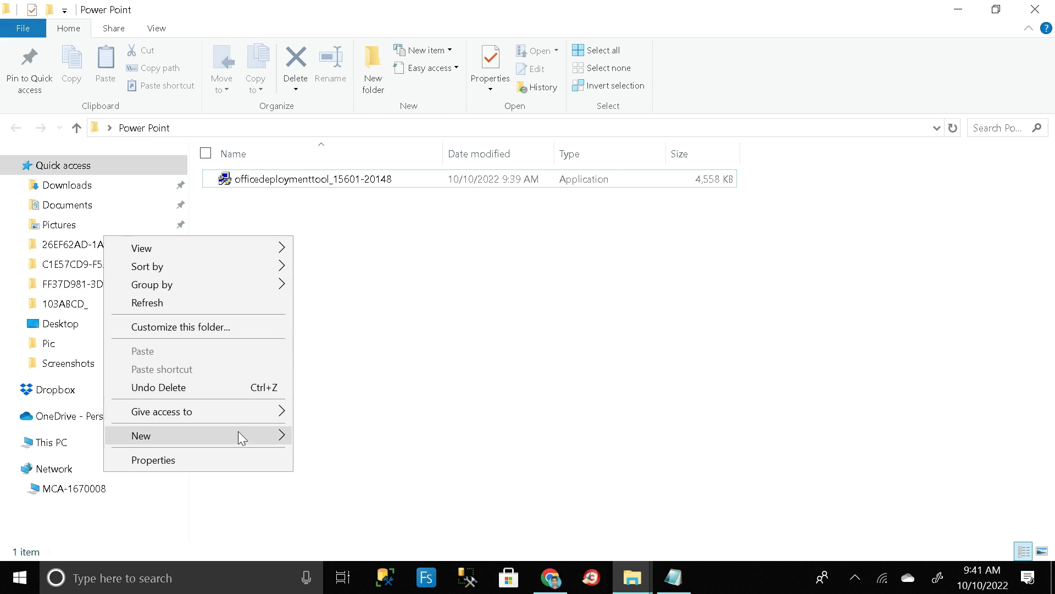
mouse_move(237, 439)
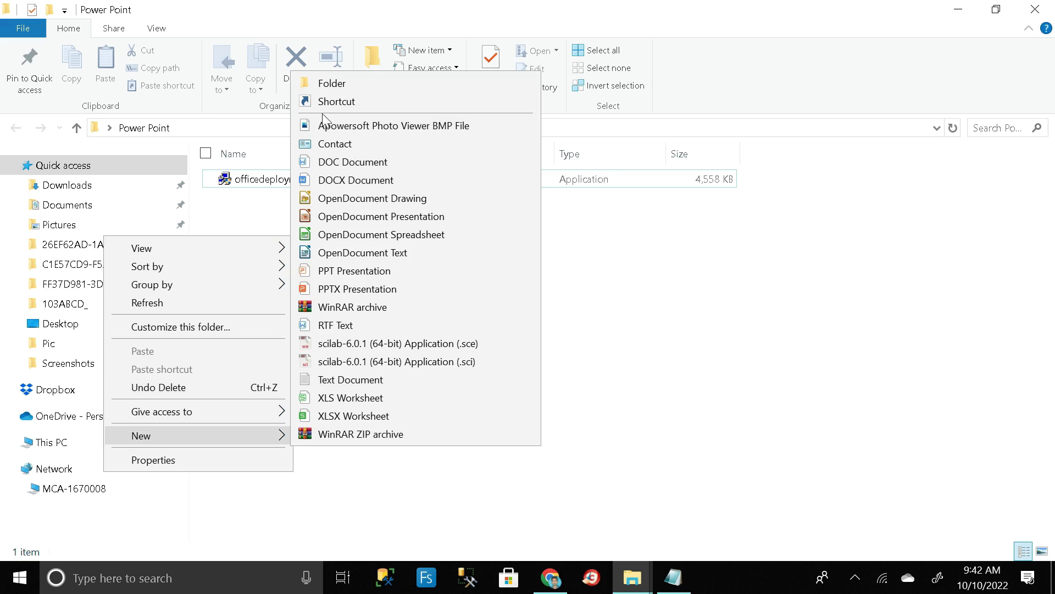
click(328, 84)
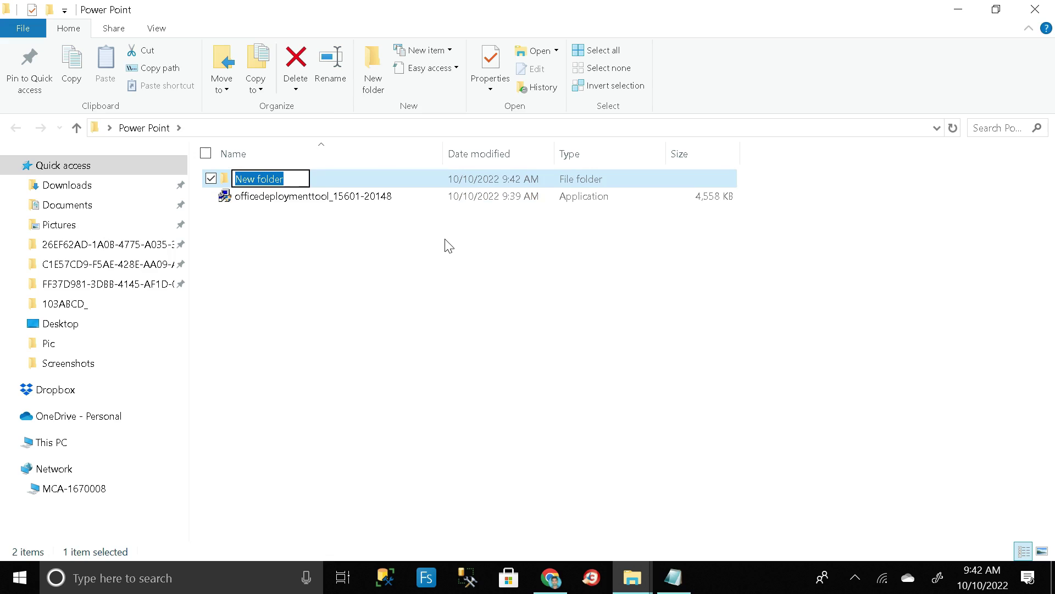
text(Mi)
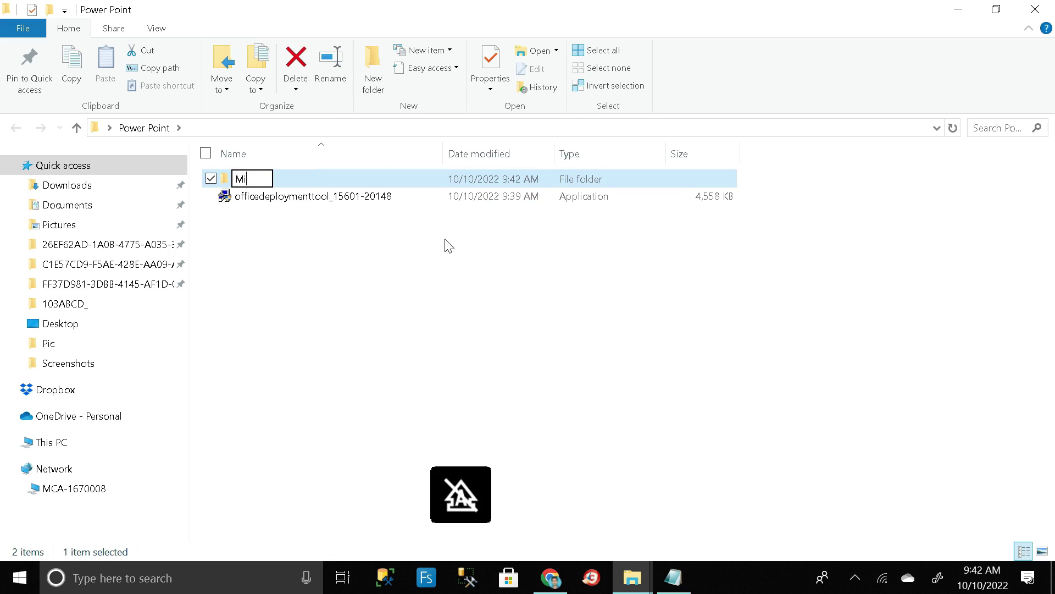
text(lestone)
key(Caps_Lock)
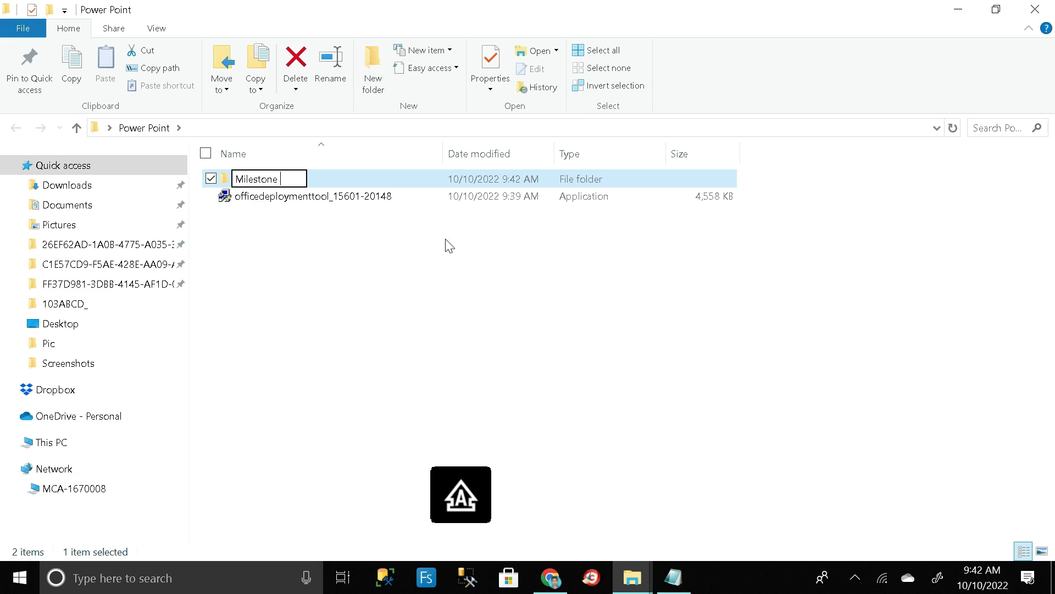
text(C)
key(Caps_Lock)
text(reator)
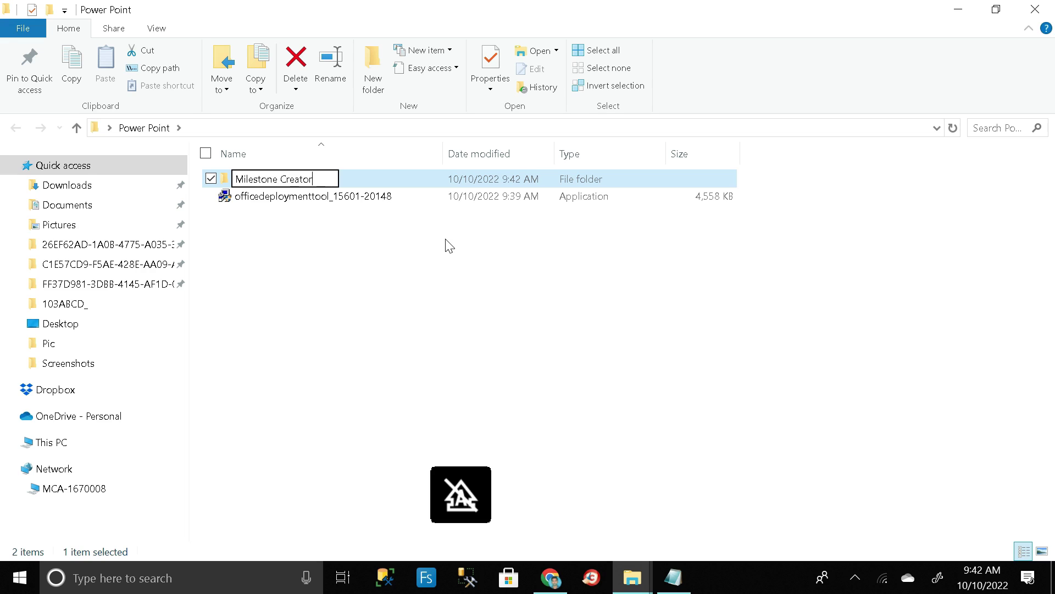
key(Return)
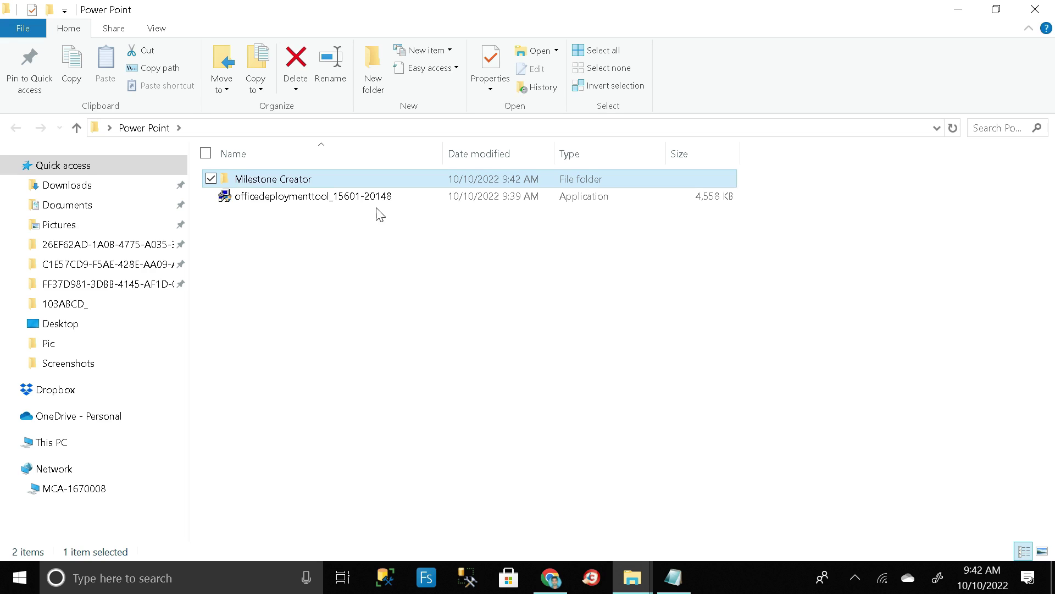
click(281, 198)
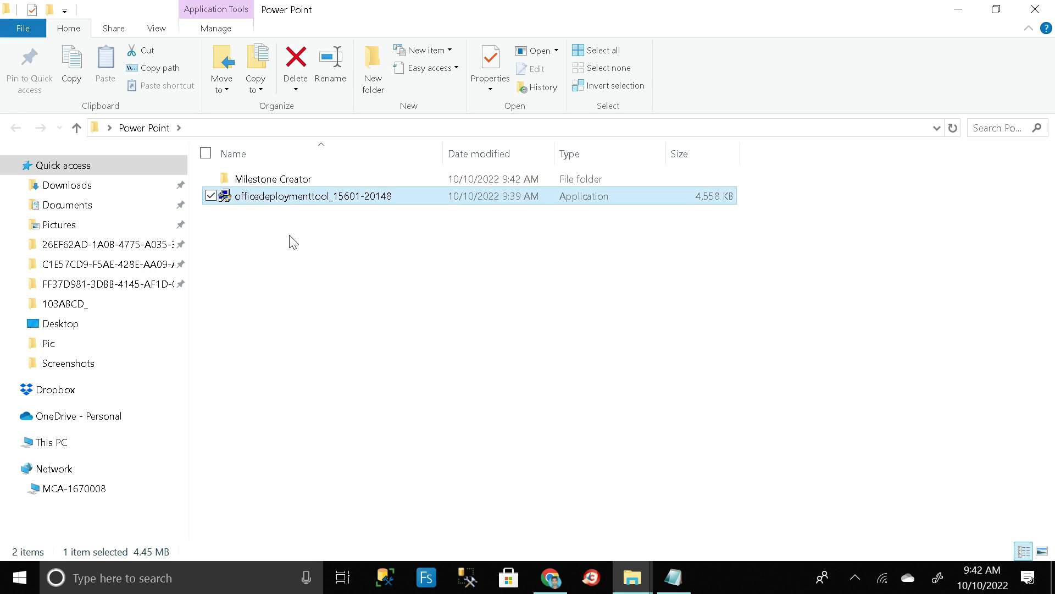
Run officedeploymenttool as administrator and accept the Microsoft Software License Terms.
double_click(284, 197)
right_click(285, 194)
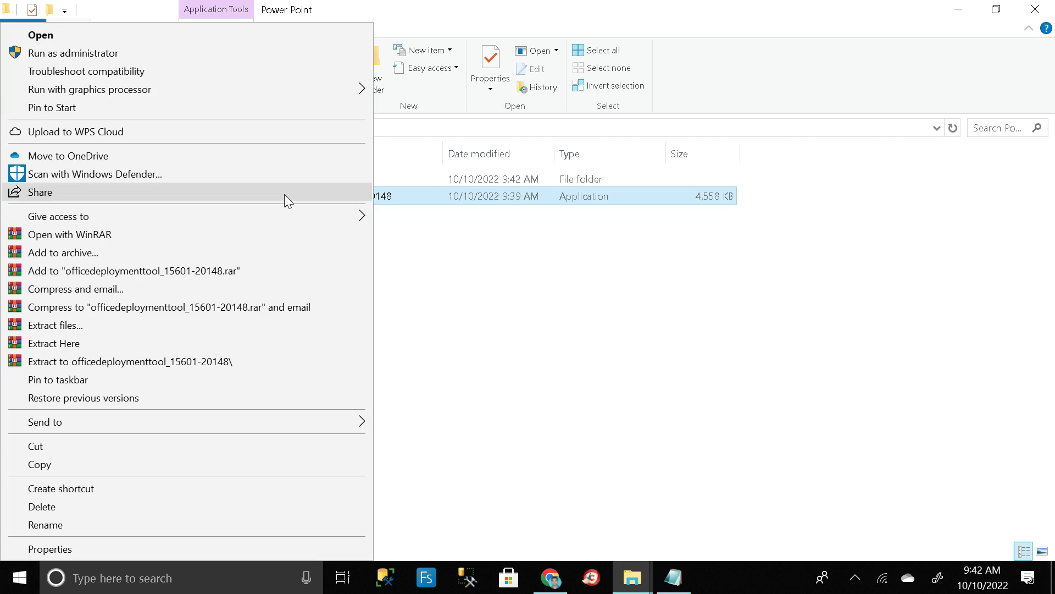
click(170, 54)
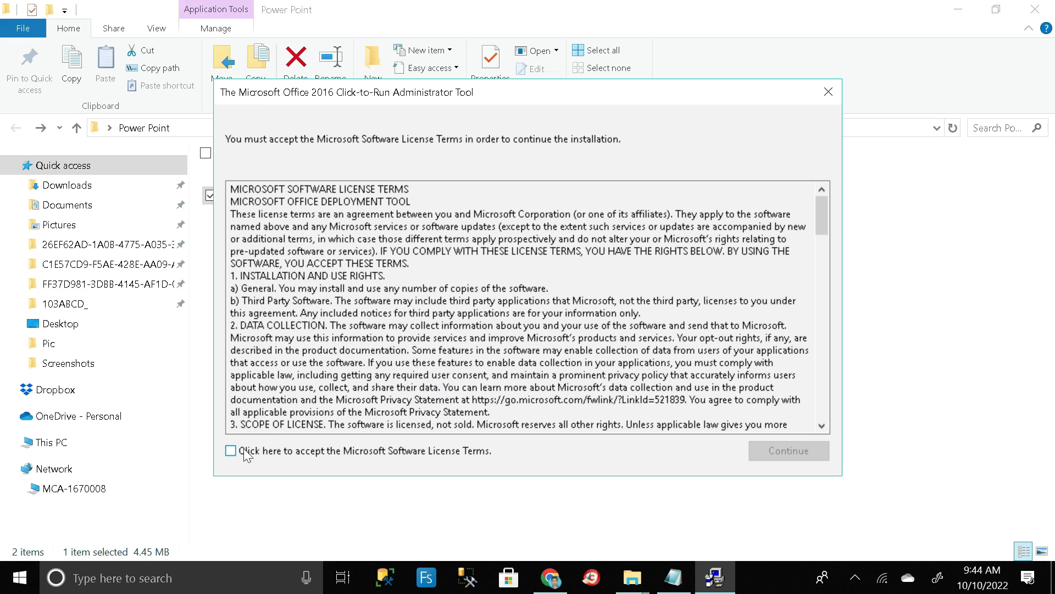
click(231, 452)
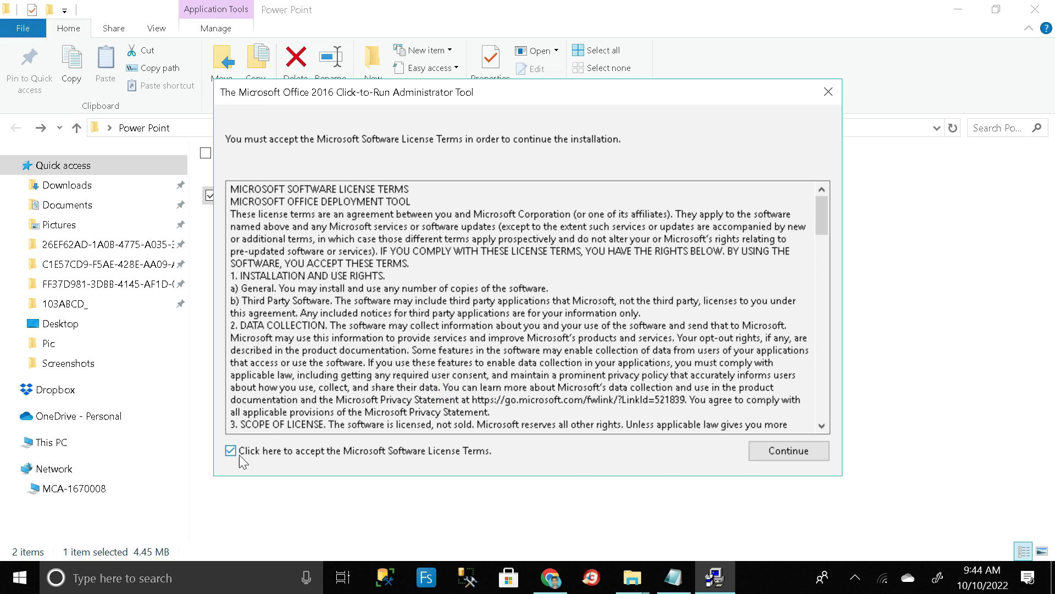
click(776, 451)
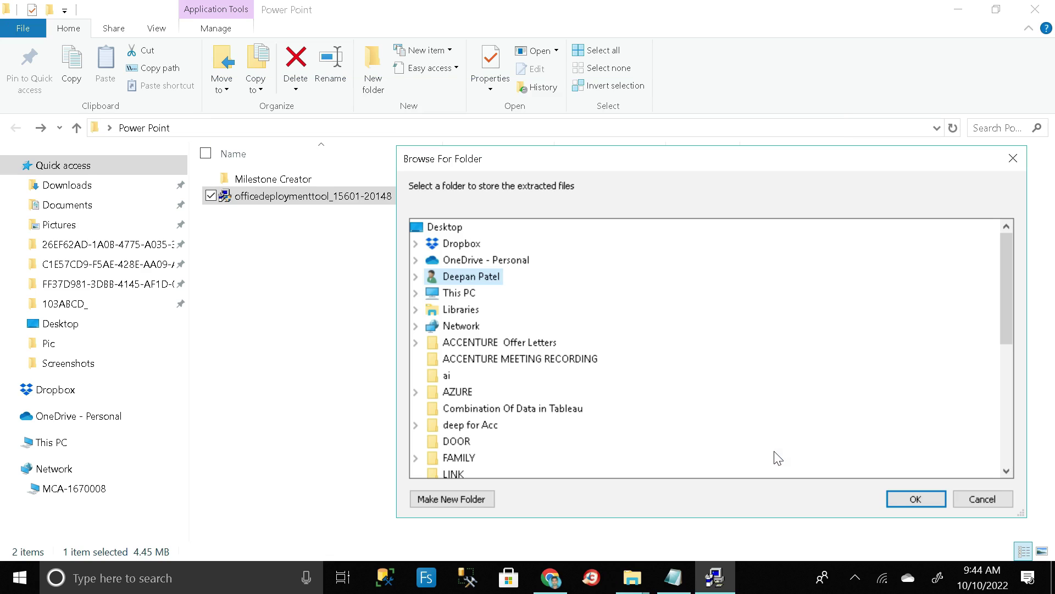
Extract the tool's files into Desktop > Power Point > Milestone Creator and dismiss the success message.
click(416, 295)
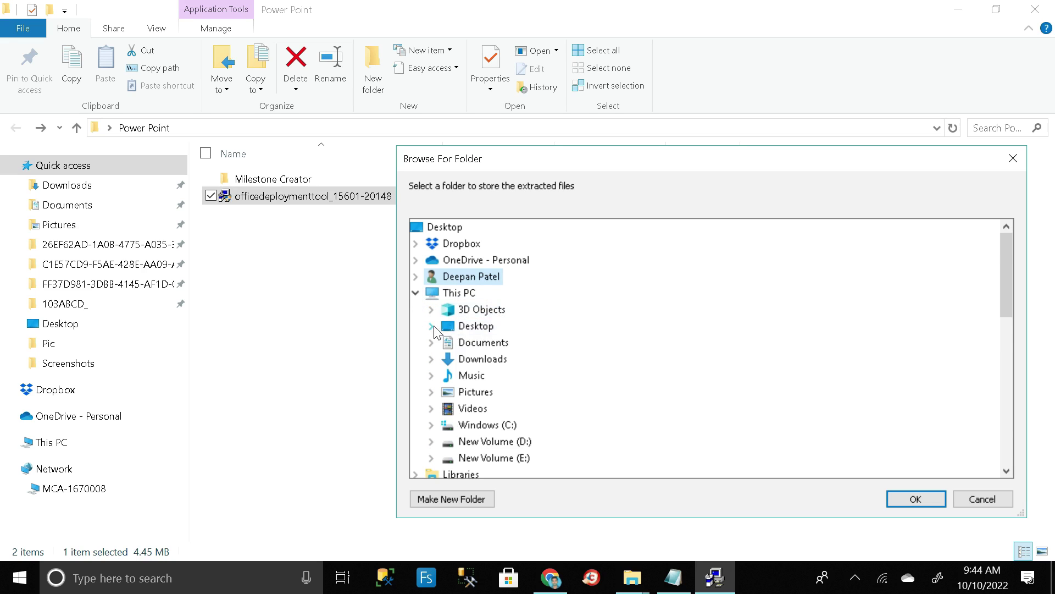
click(433, 326)
scroll(542, 347, down, 2)
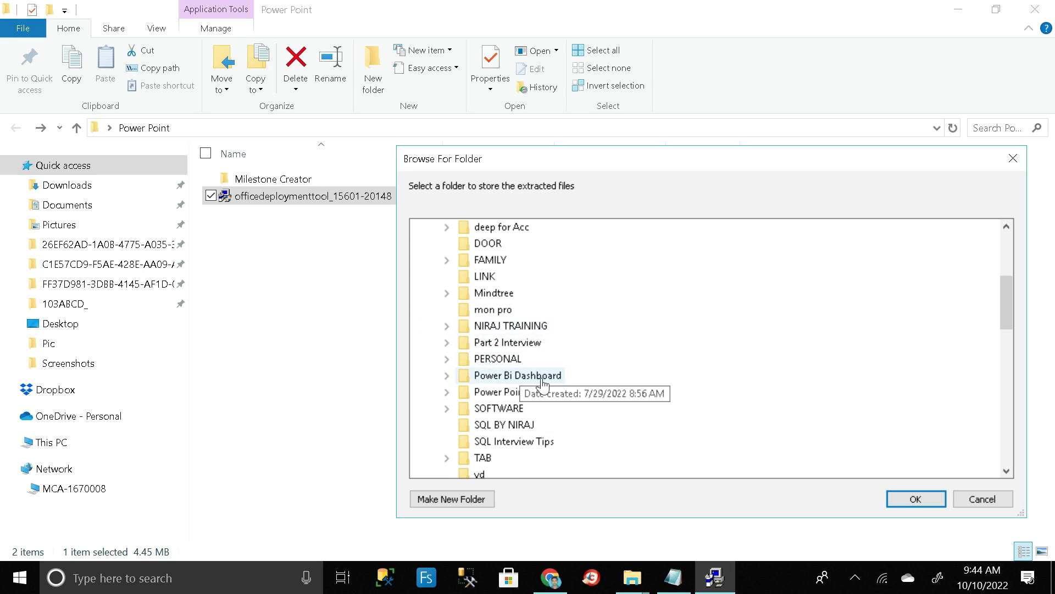
scroll(546, 383, down, 1)
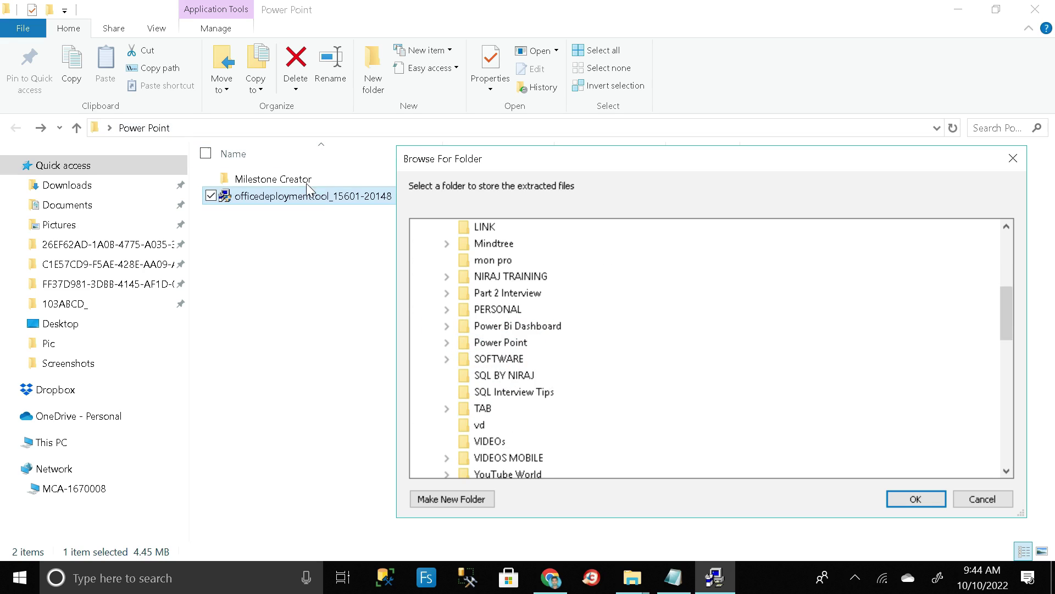
click(447, 343)
scroll(547, 309, down, 1)
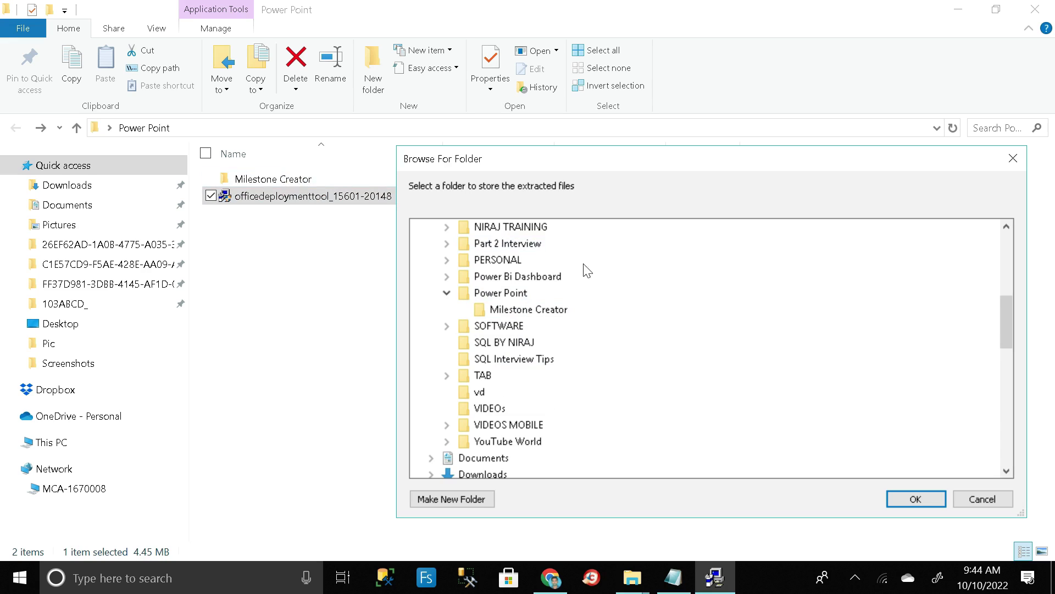
click(510, 314)
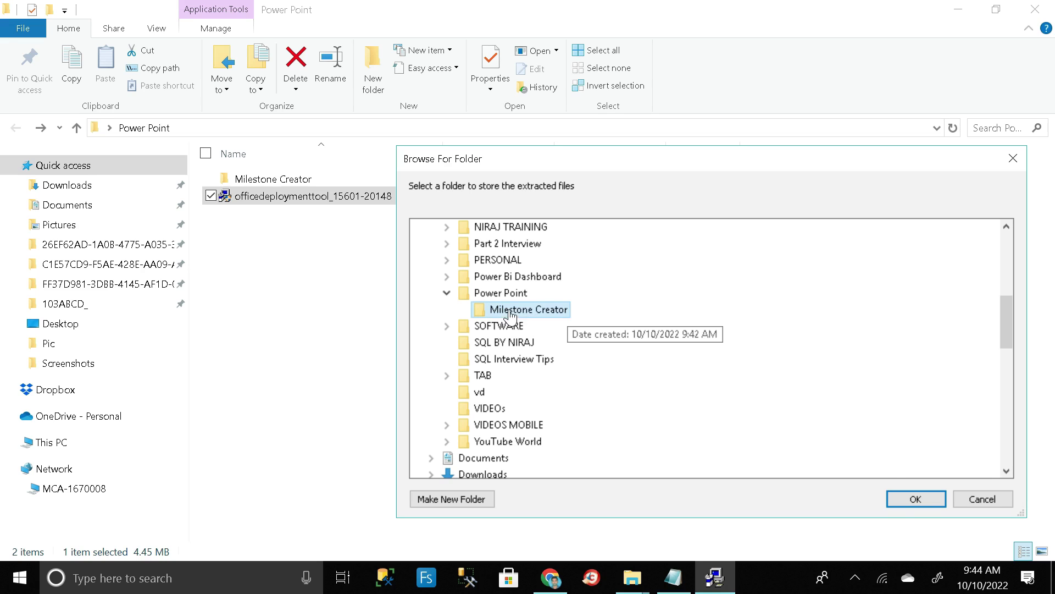
click(916, 499)
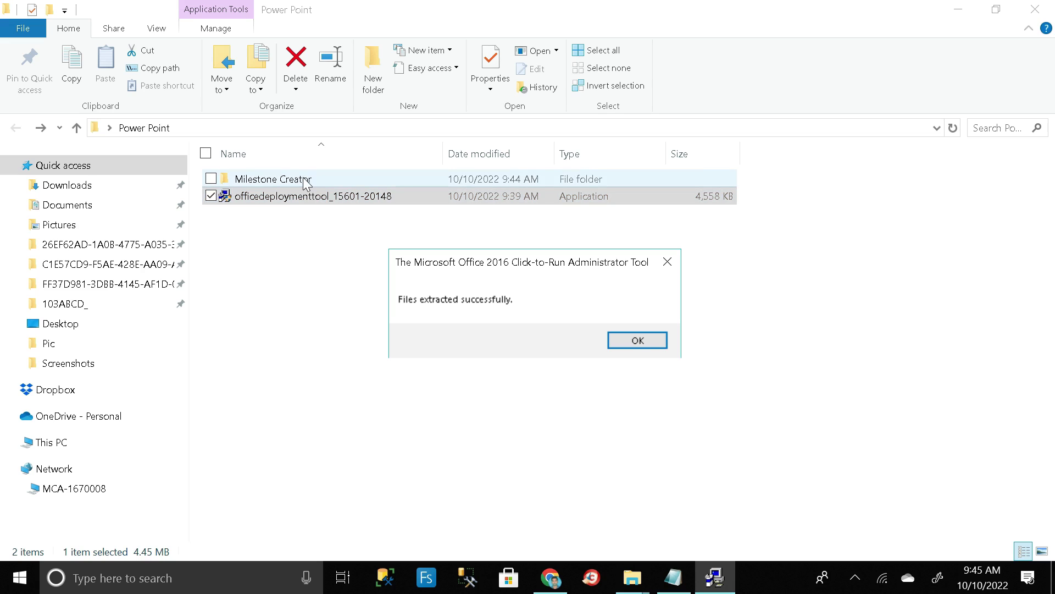
click(640, 345)
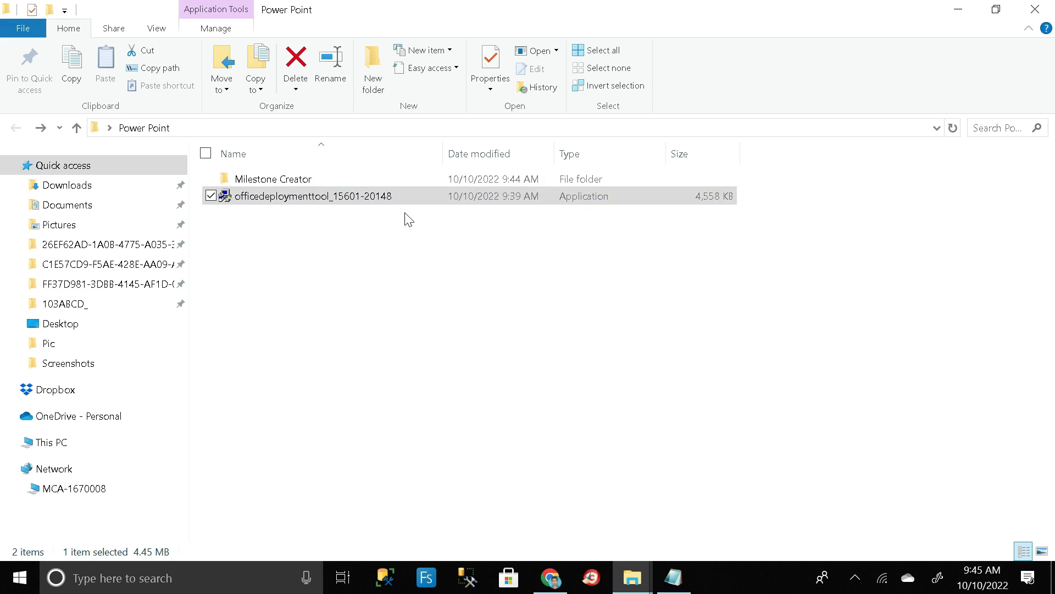
In Milestone Creator, delete the Office365-x64, Office365-x86 and Office2019Enterprise configuration files.
click(325, 181)
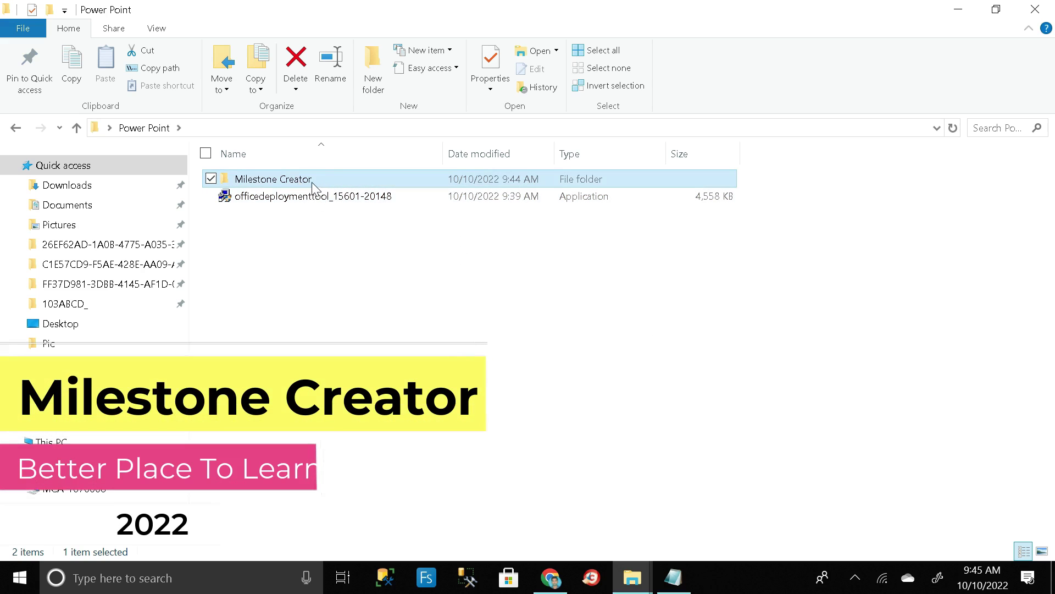
double_click(311, 181)
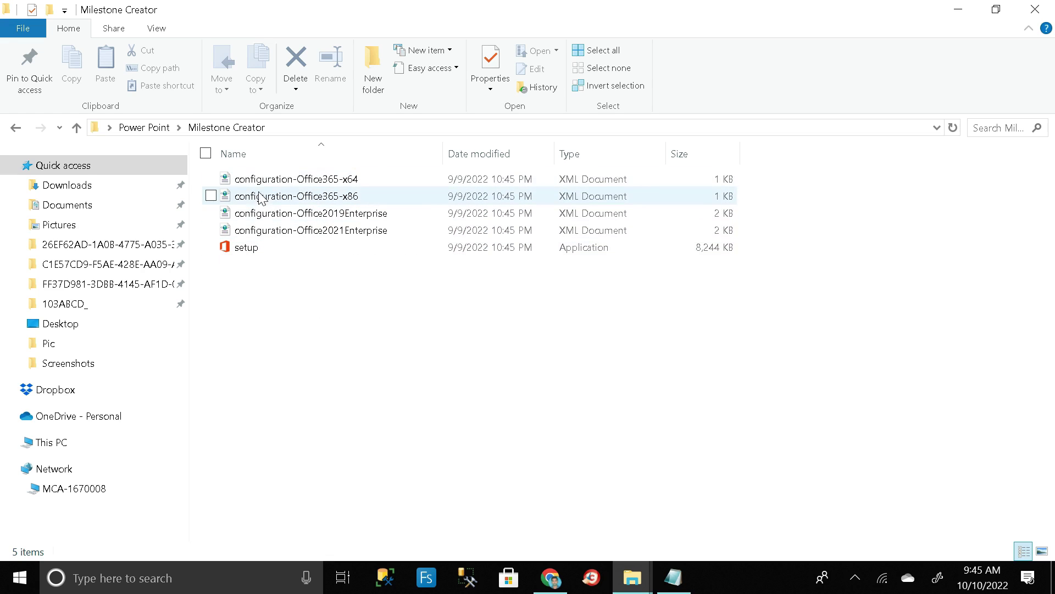
drag(203, 171, 310, 223)
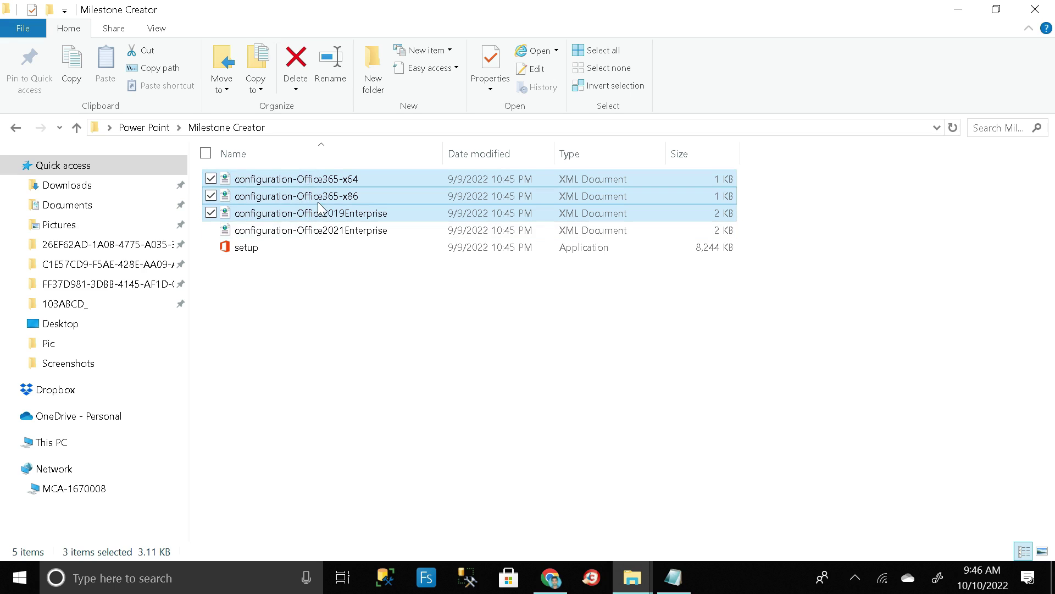
right_click(352, 206)
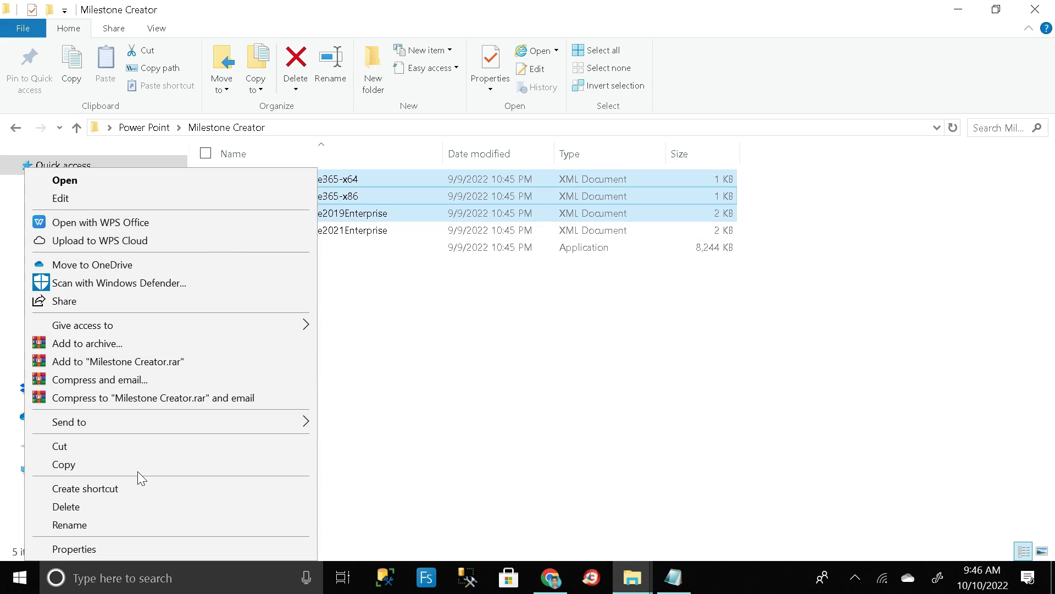
click(123, 507)
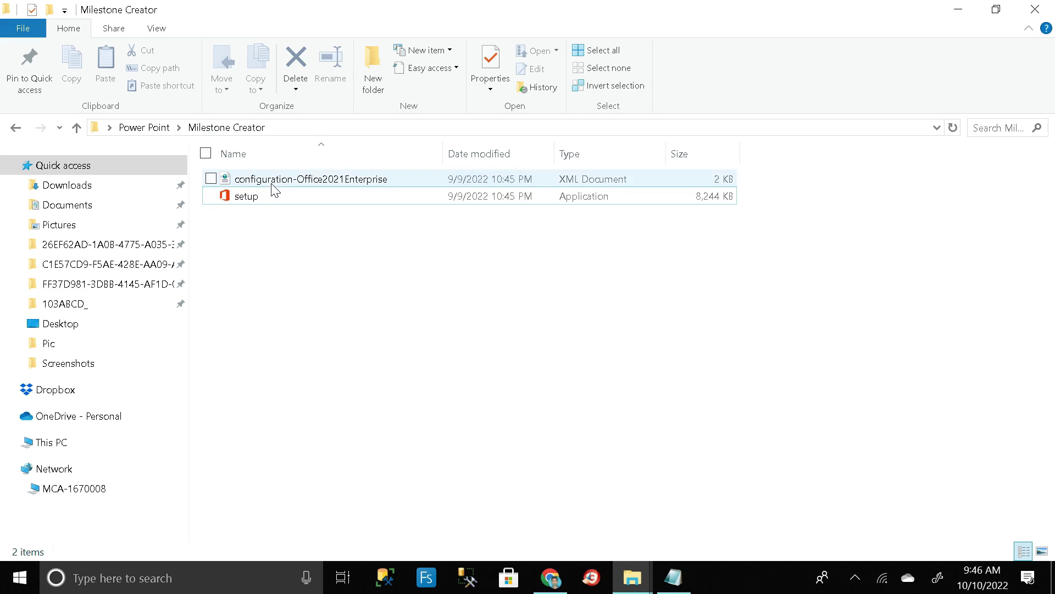
Open a PowerShell window in the Milestone Creator folder.
shift+right_click(433, 294)
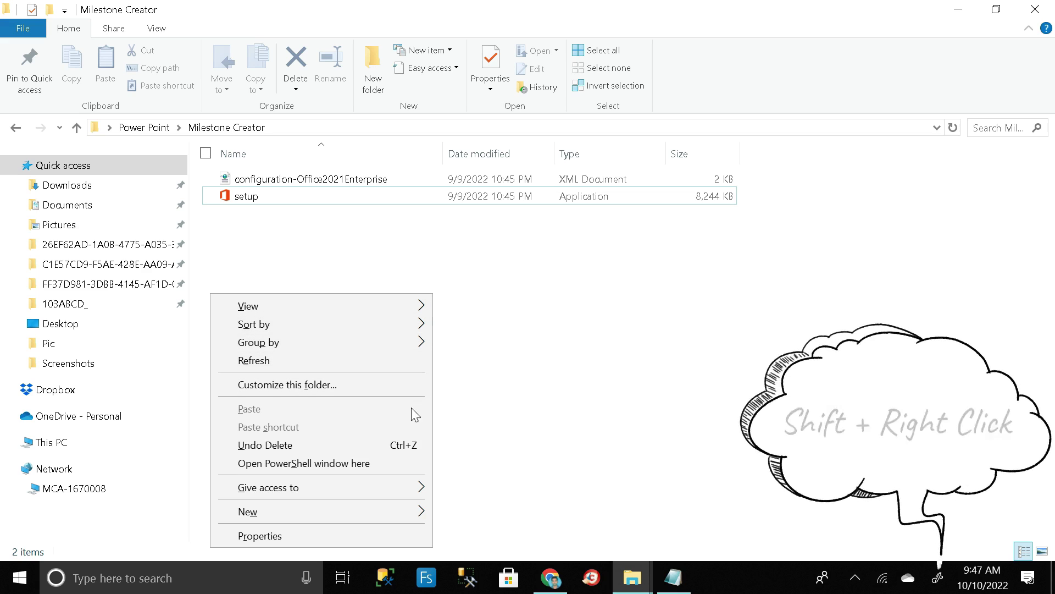
click(380, 463)
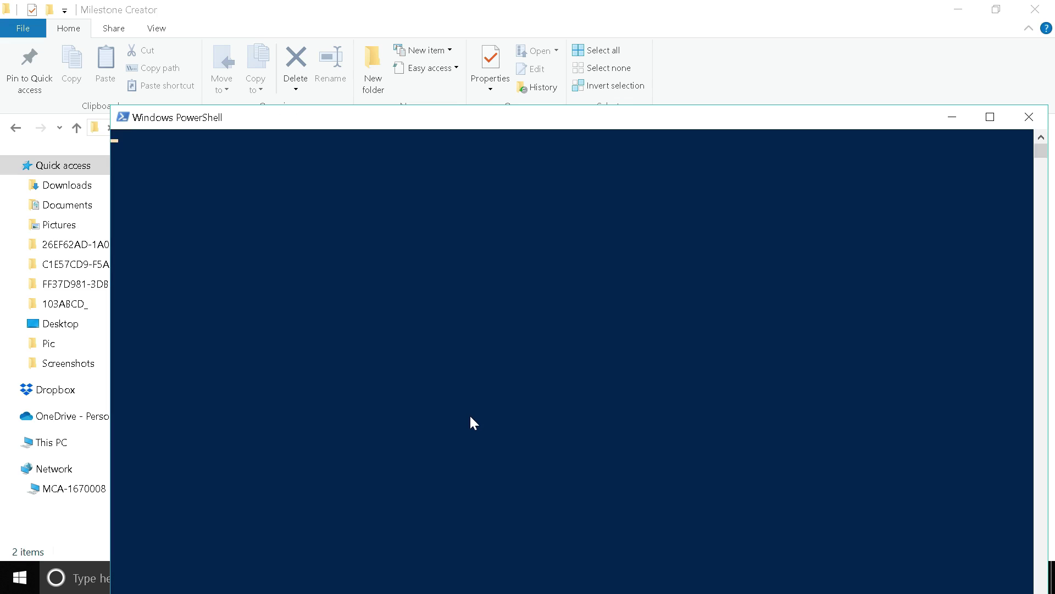
drag(530, 121, 520, 74)
click(585, 63)
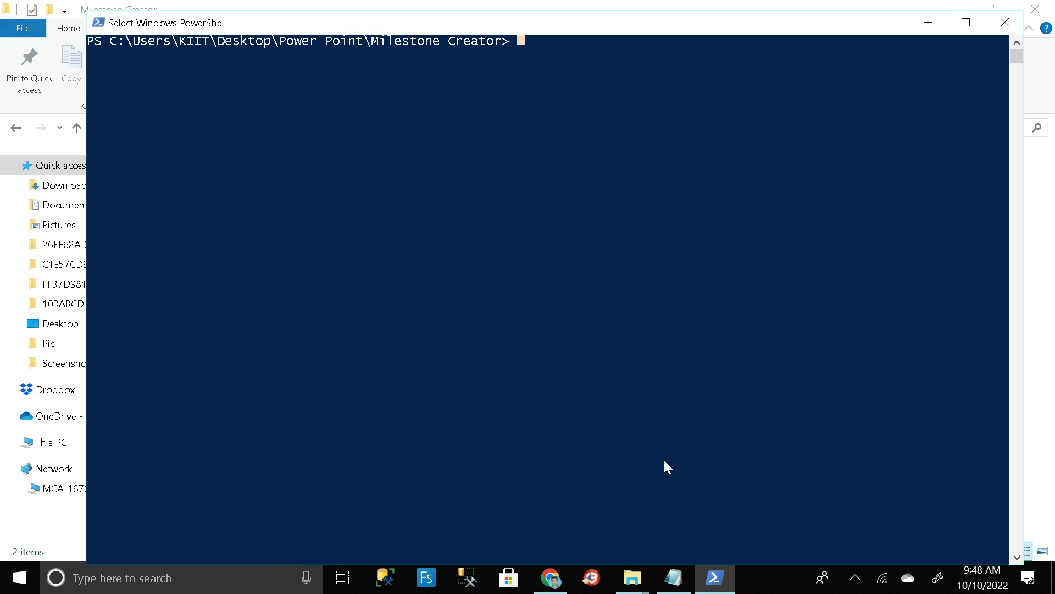
Copy the setup.exe /configure command from Notepad and paste it into PowerShell.
click(673, 580)
drag(491, 135, 47, 130)
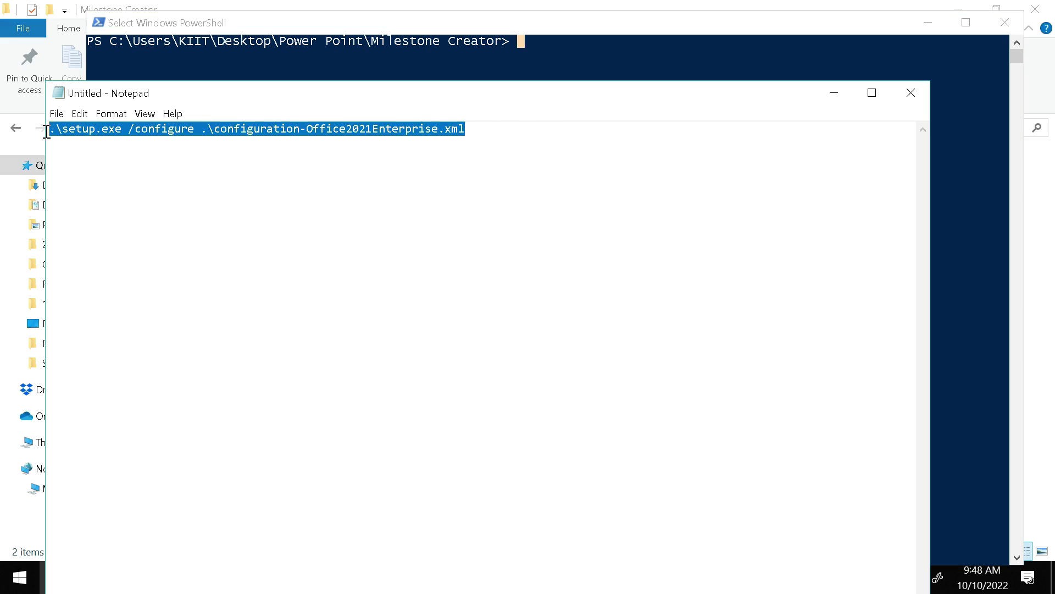
right_click(136, 130)
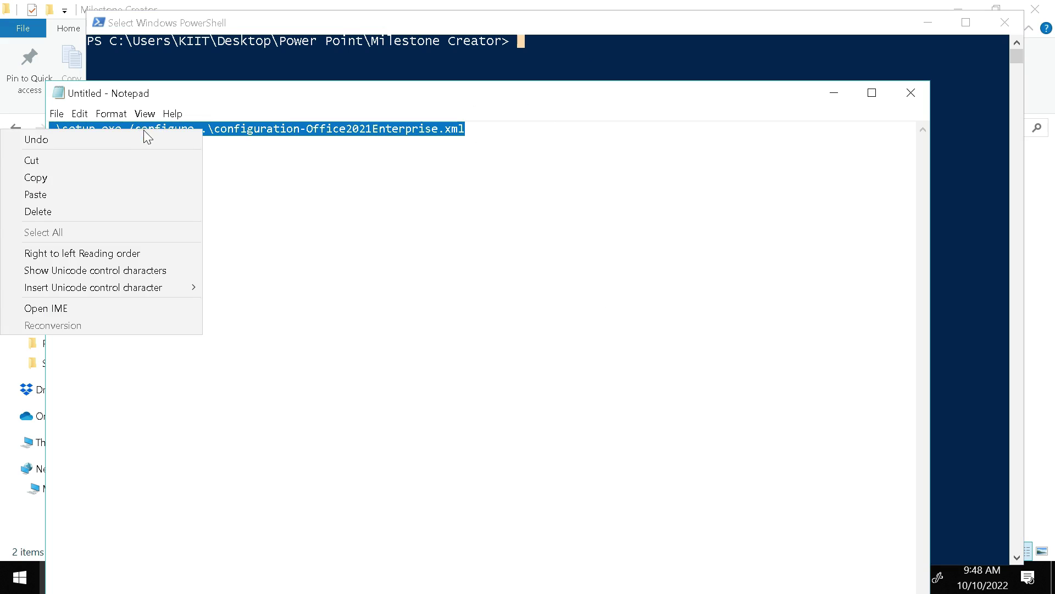
click(128, 179)
click(403, 189)
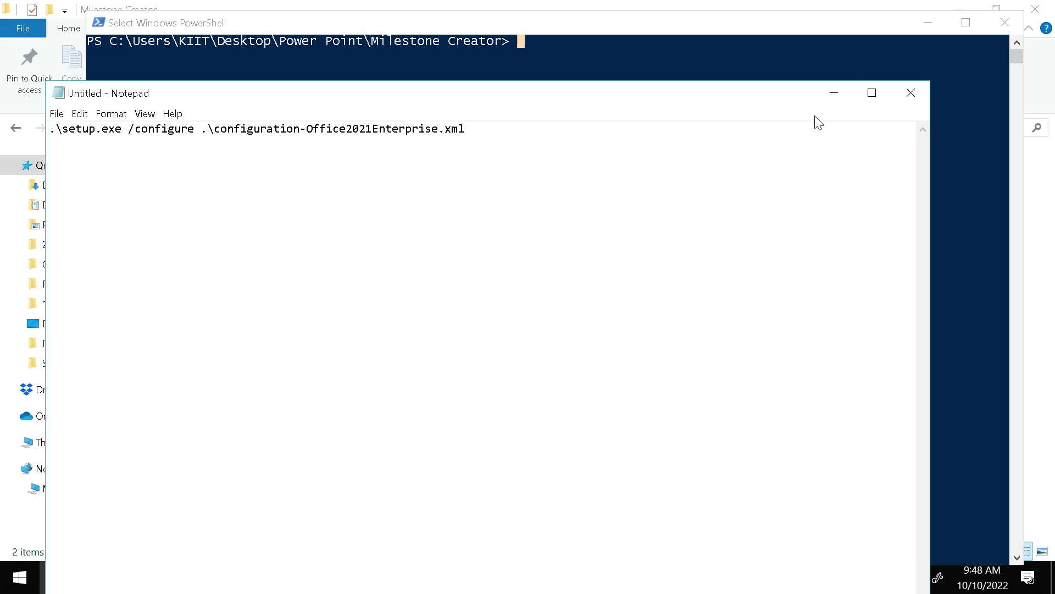
click(834, 92)
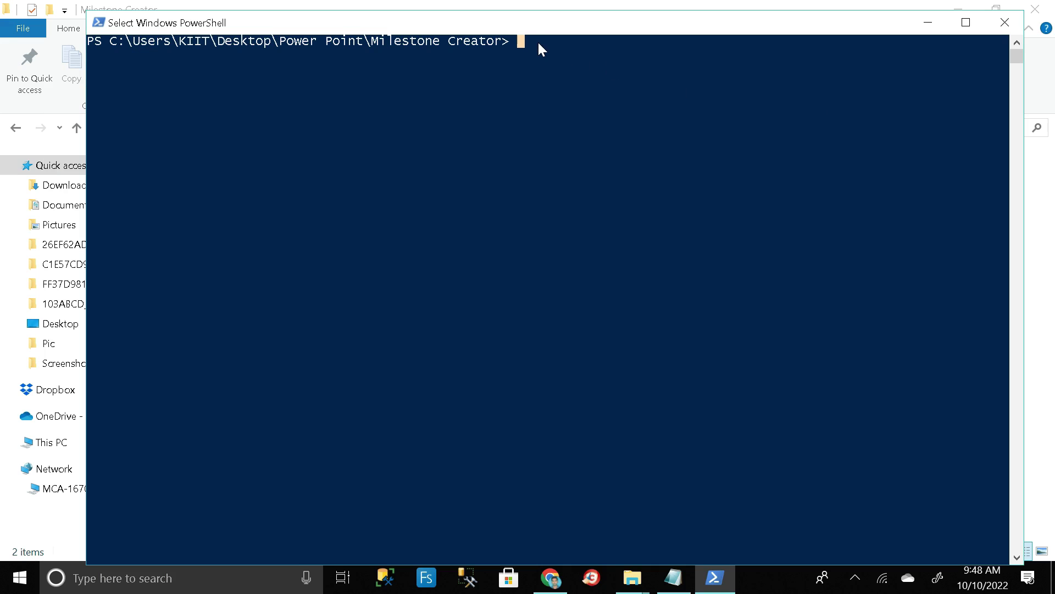
right_click(549, 54)
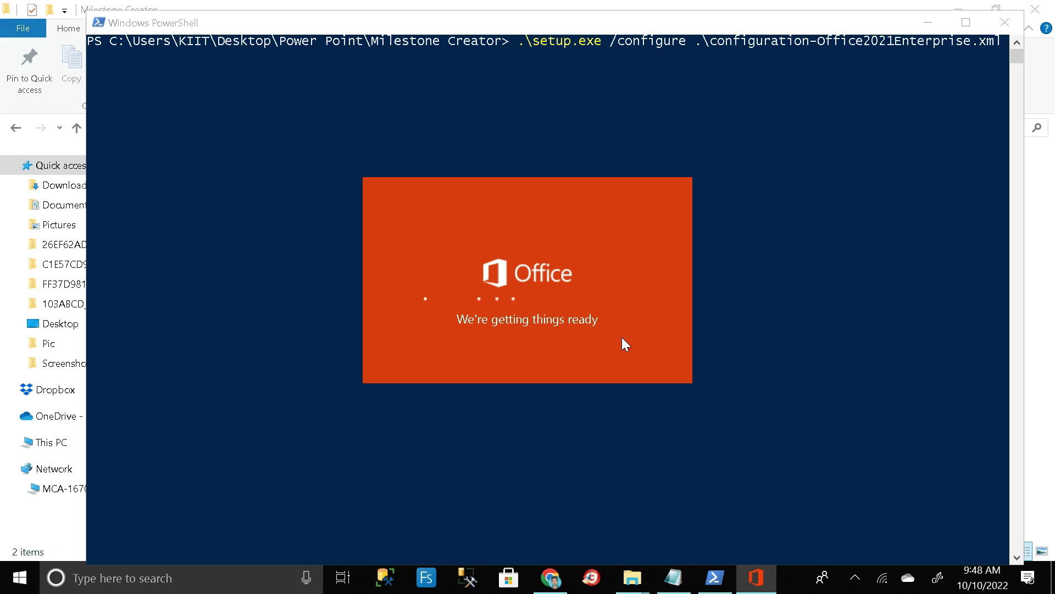
Choose the 32-bit Office install, then minimize PowerShell and File Explorer.
click(603, 492)
click(927, 24)
click(956, 12)
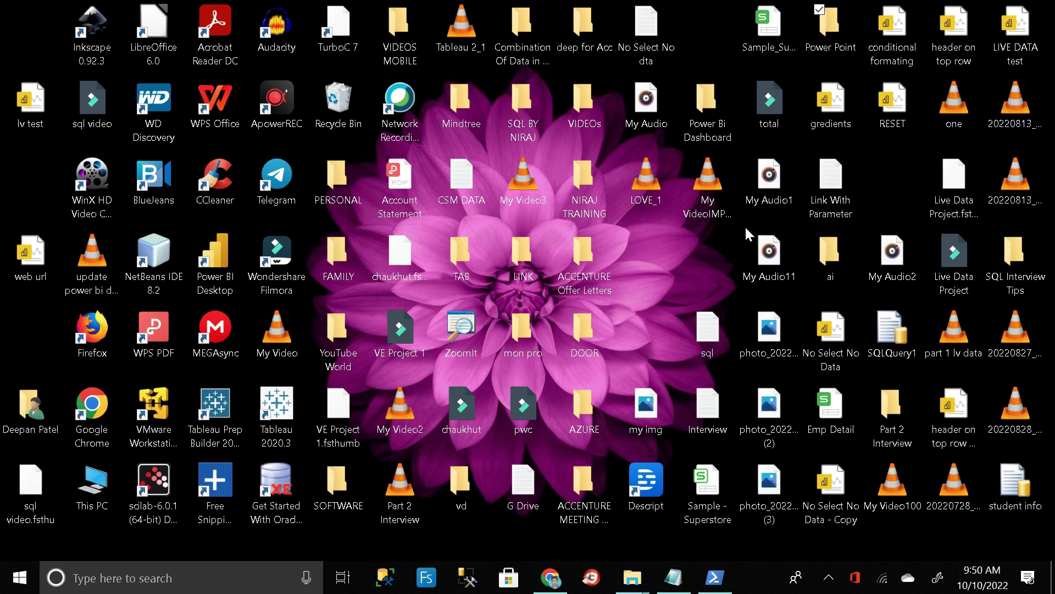
Refresh the desktop while setup finishes, then close the 'You're all set' completion message.
right_click(688, 227)
click(675, 275)
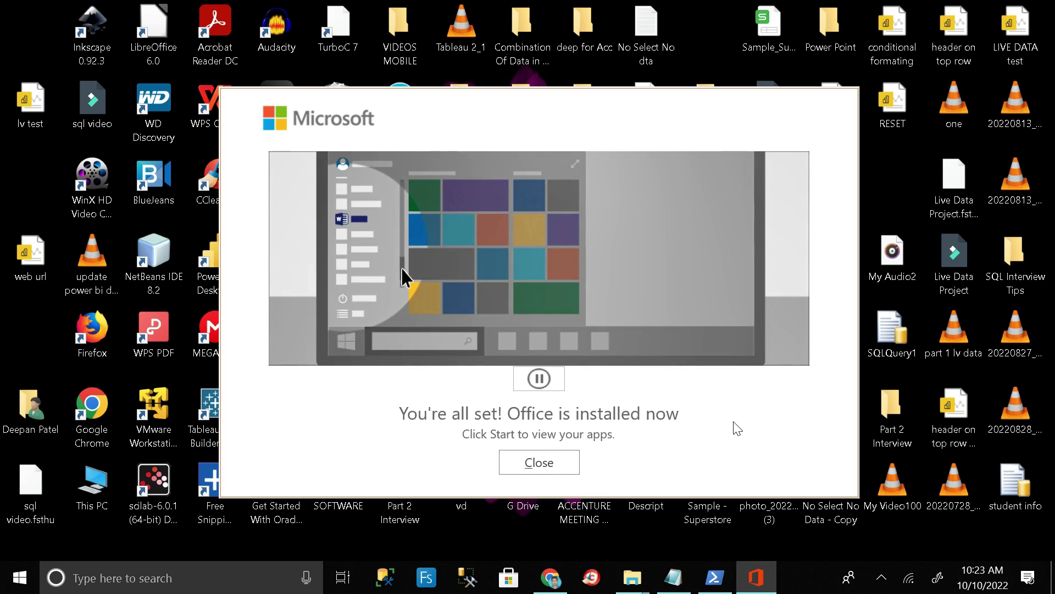
click(544, 471)
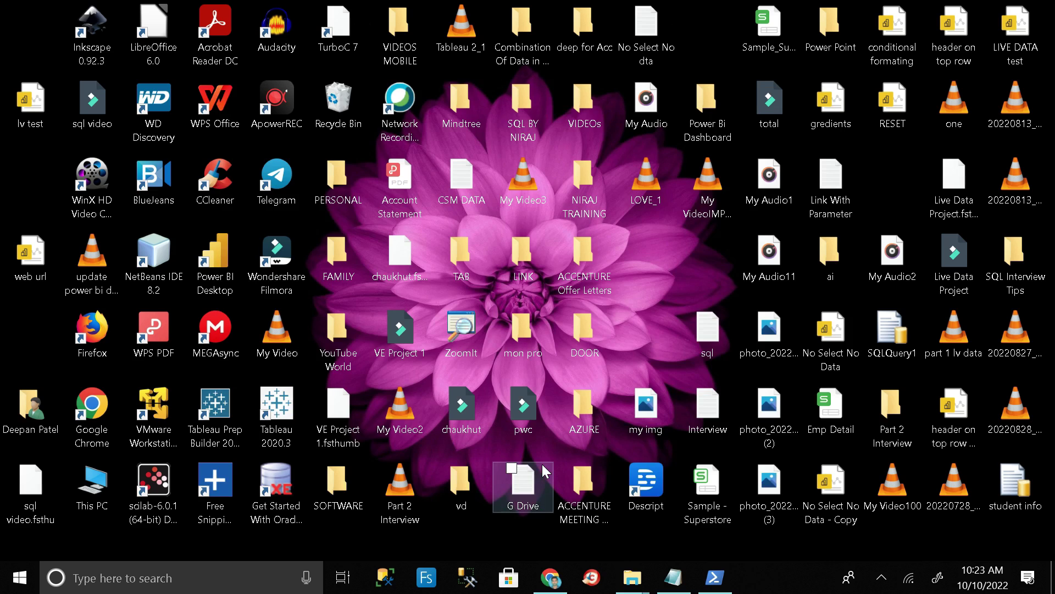
Refresh the desktop, then launch PowerPoint from a Start menu search for 'power'.
right_click(666, 237)
click(660, 283)
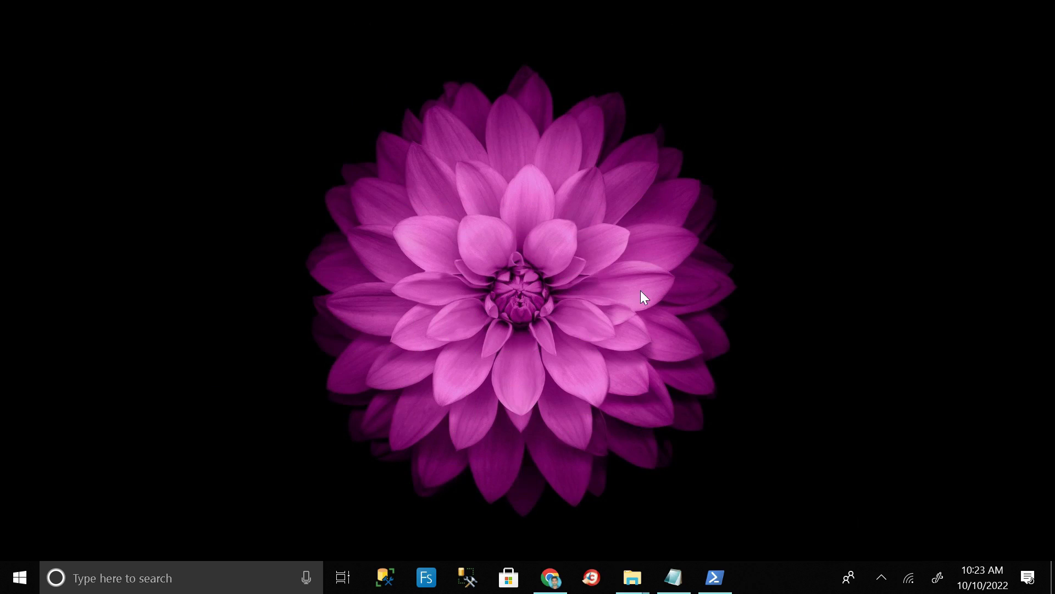
click(17, 587)
click(106, 578)
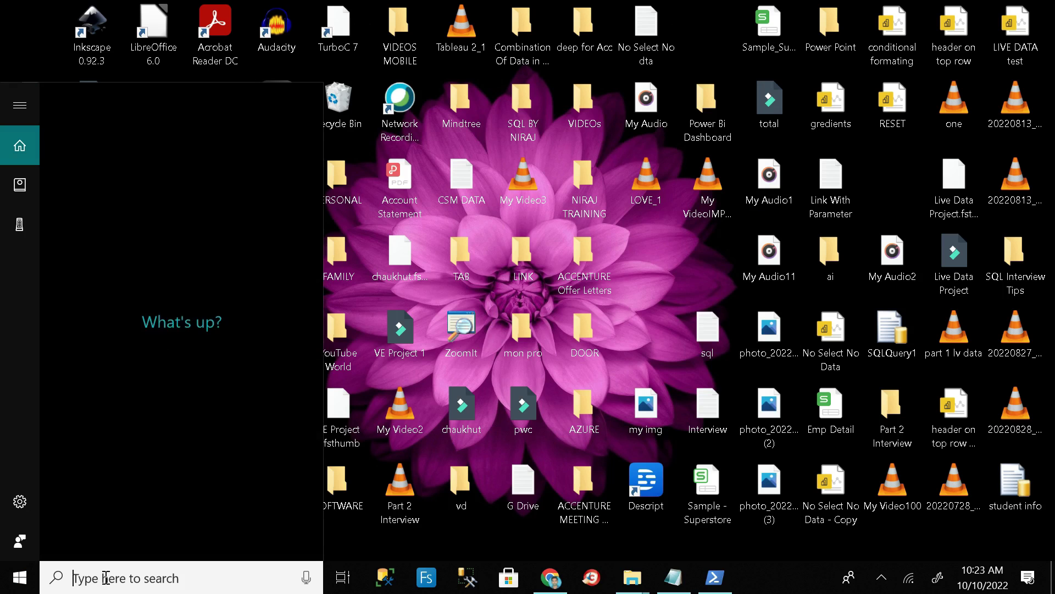
text(power)
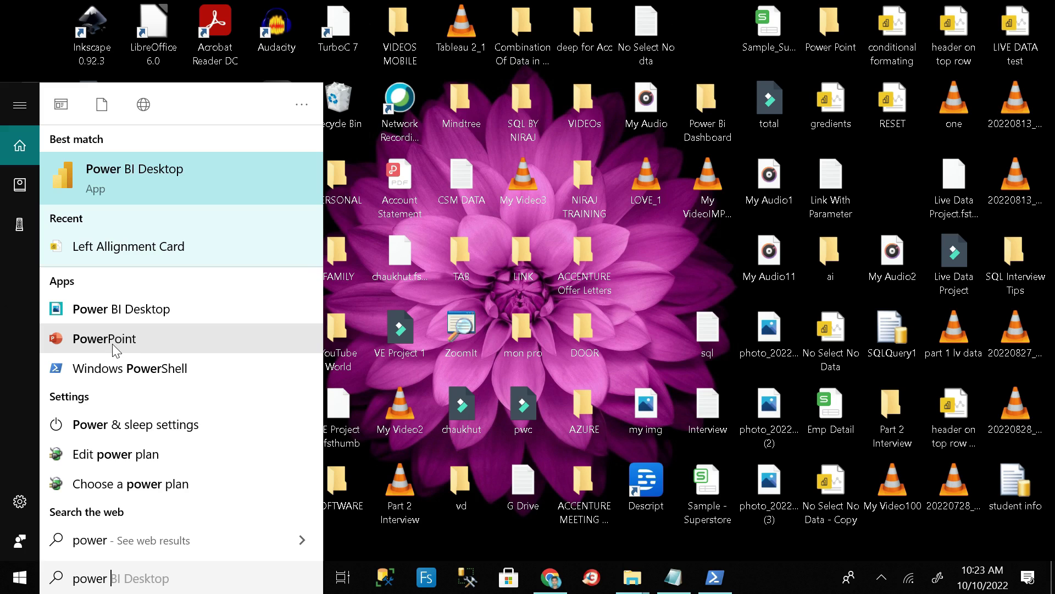
click(112, 344)
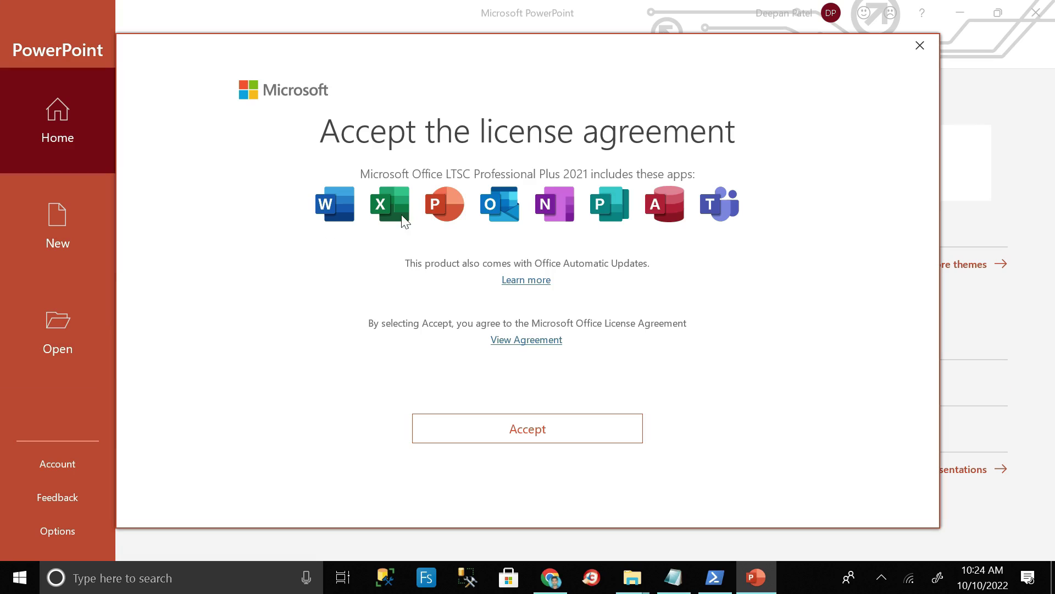
Accept the Office license, choose 'No, don't send optional data', and finish setup.
click(532, 430)
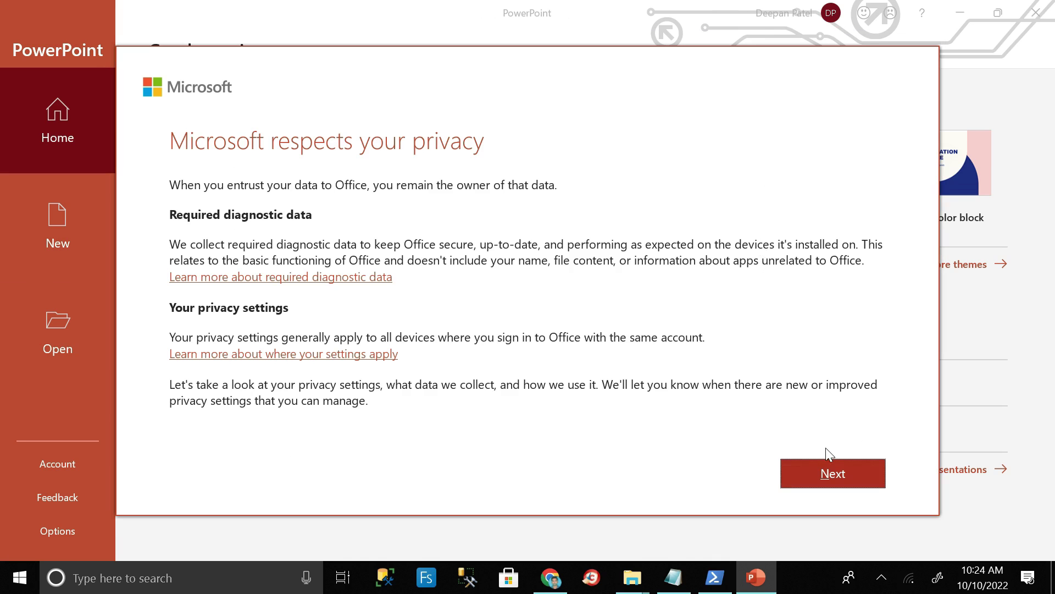
click(829, 466)
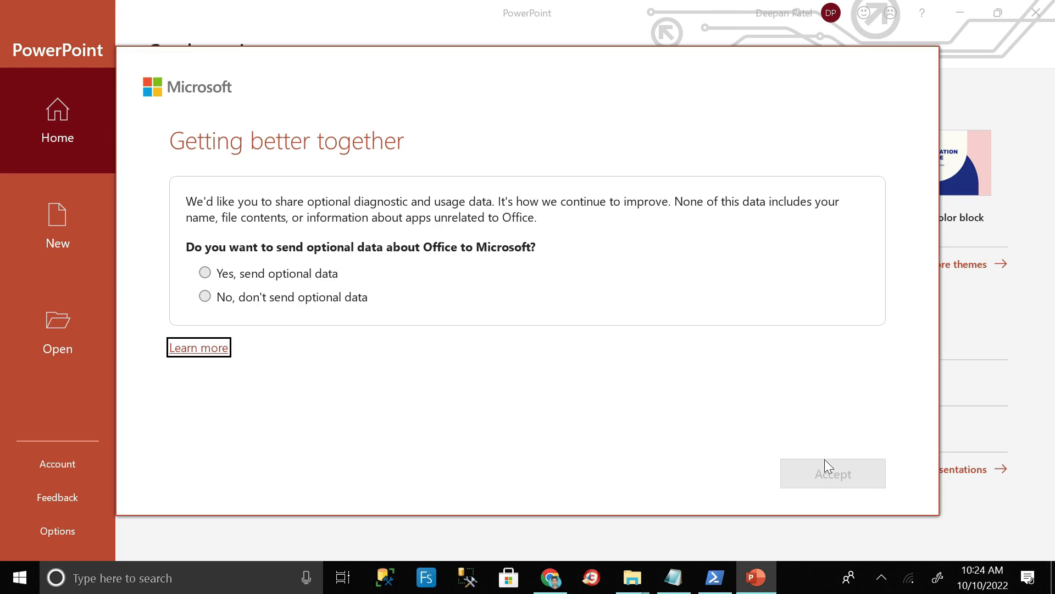
click(205, 274)
click(206, 298)
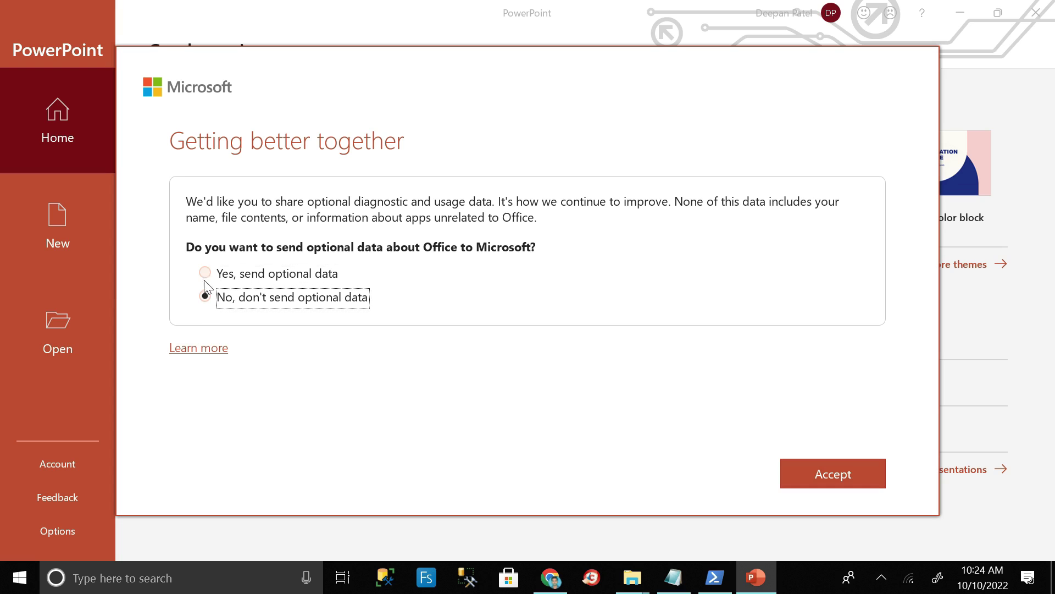
click(841, 481)
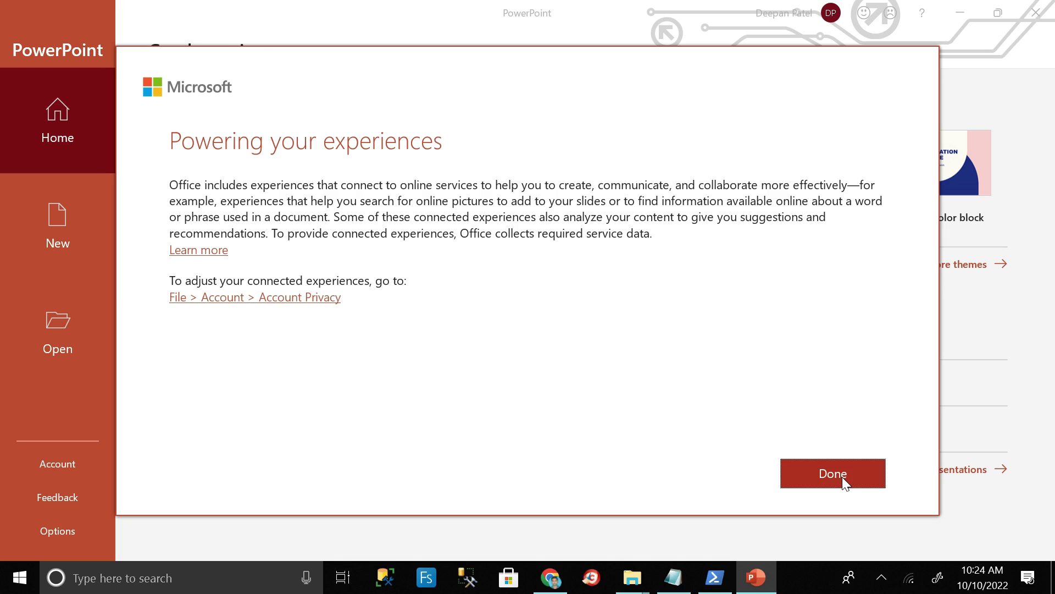
click(849, 474)
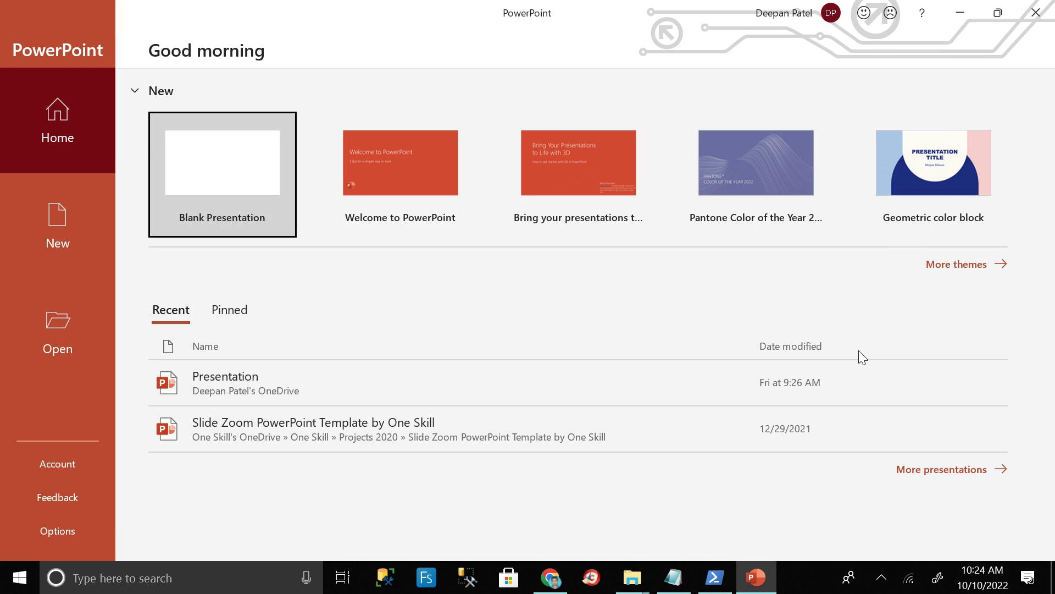